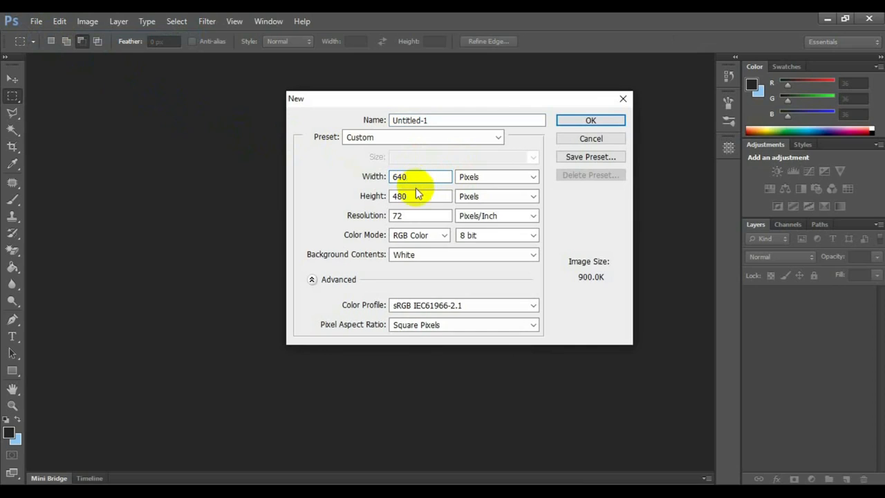
- Create a new 640 by 480 pixel RGB document at 72 pixels/inch with a white background
{"action": "left_click", "coordinate": [416, 196]}
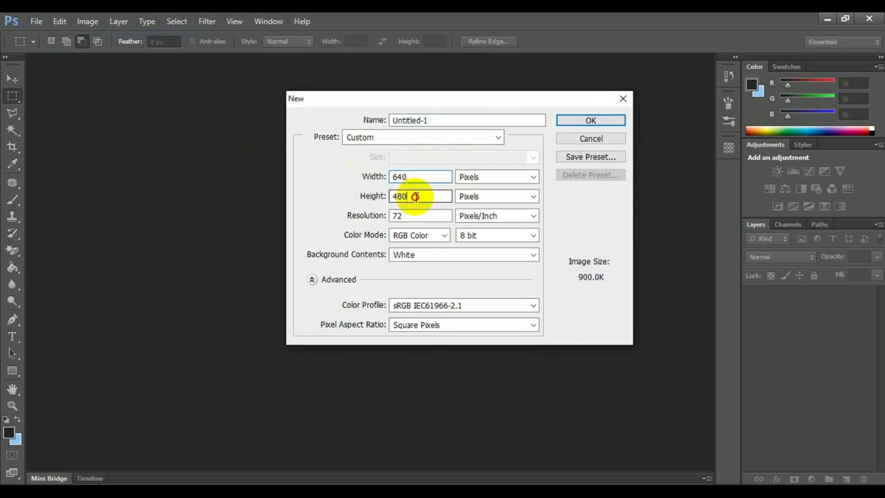
{"action": "left_click", "coordinate": [415, 196]}
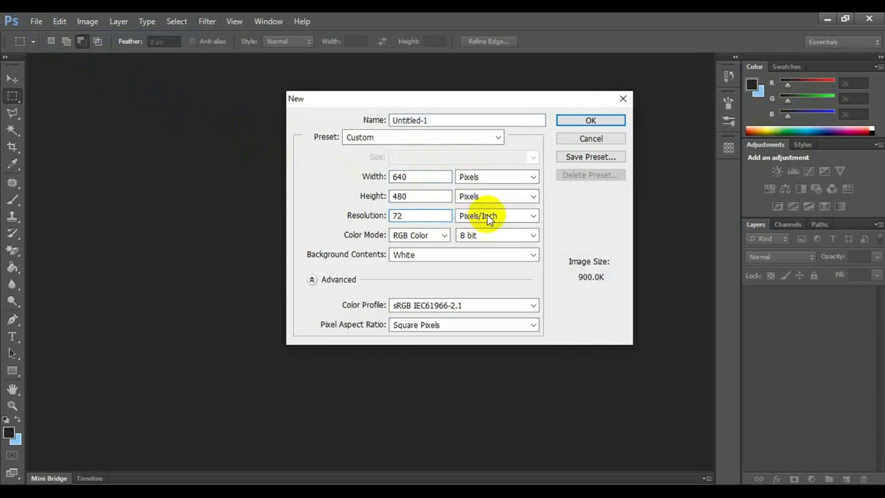
{"action": "left_click", "coordinate": [587, 121]}
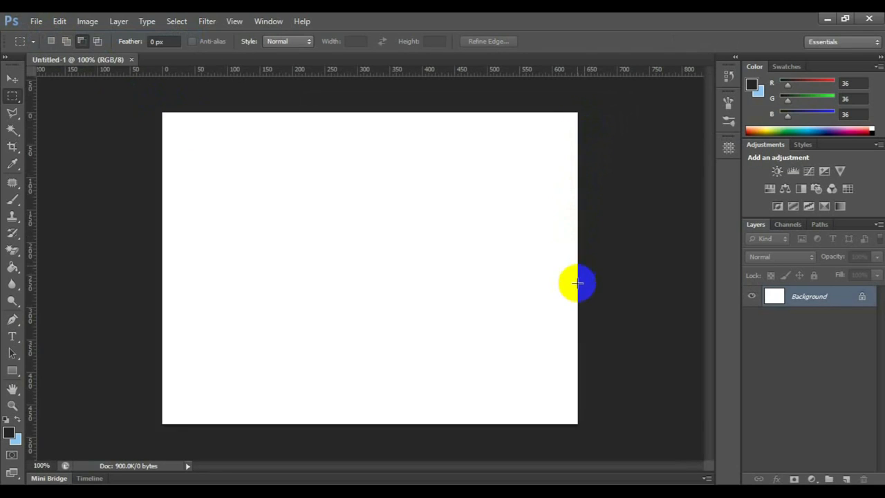
- Set the foreground colour to near-black #0a0a0a and fill the Background layer with it using the Paint Bucket
{"action": "left_click", "coordinate": [9, 433]}
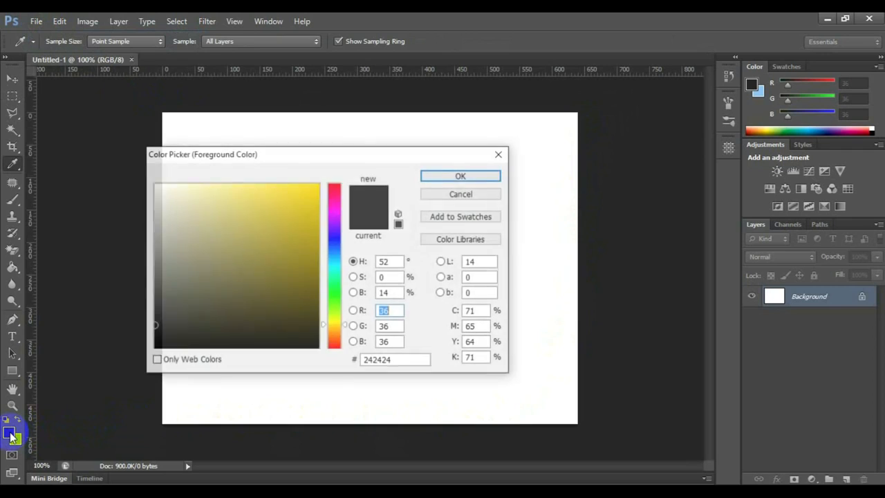
{"action": "left_click", "coordinate": [154, 341]}
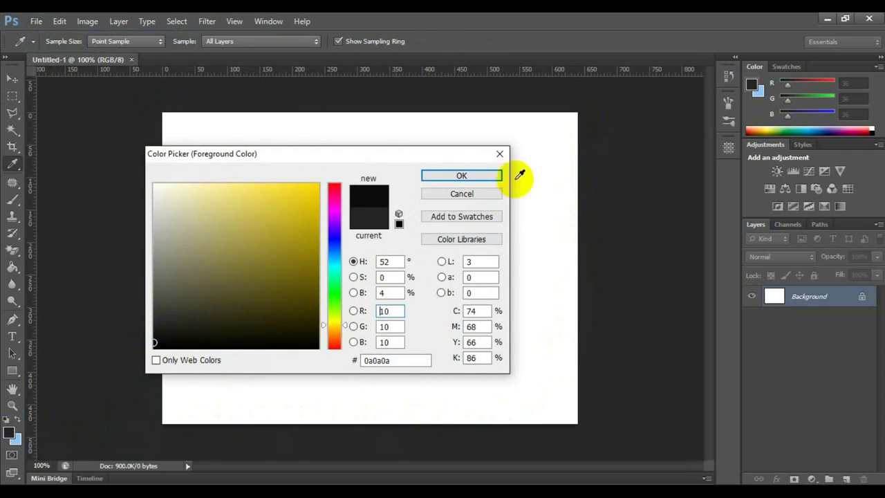
{"action": "left_click", "coordinate": [449, 175]}
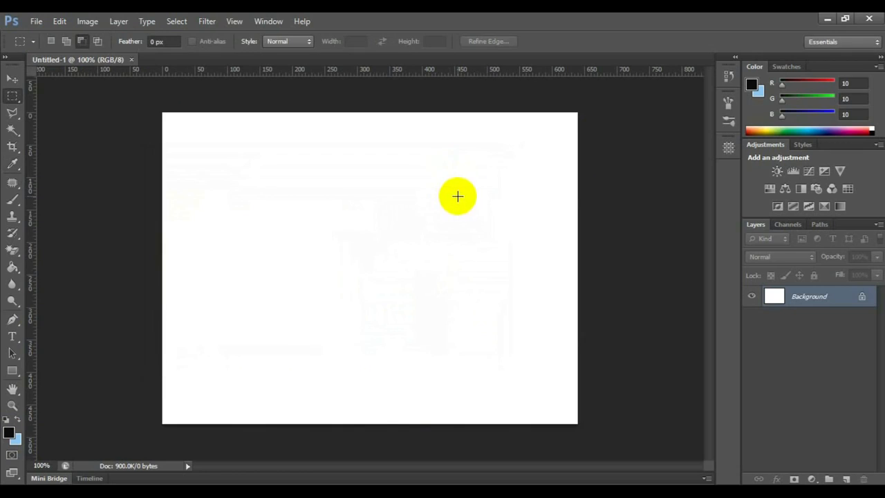
{"action": "left_click", "coordinate": [9, 269]}
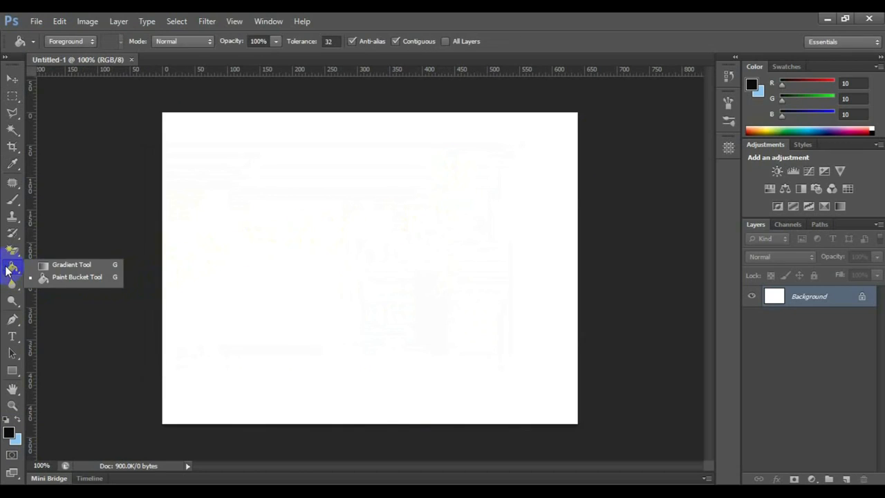
{"action": "left_click", "coordinate": [61, 276]}
{"action": "left_click", "coordinate": [262, 271]}
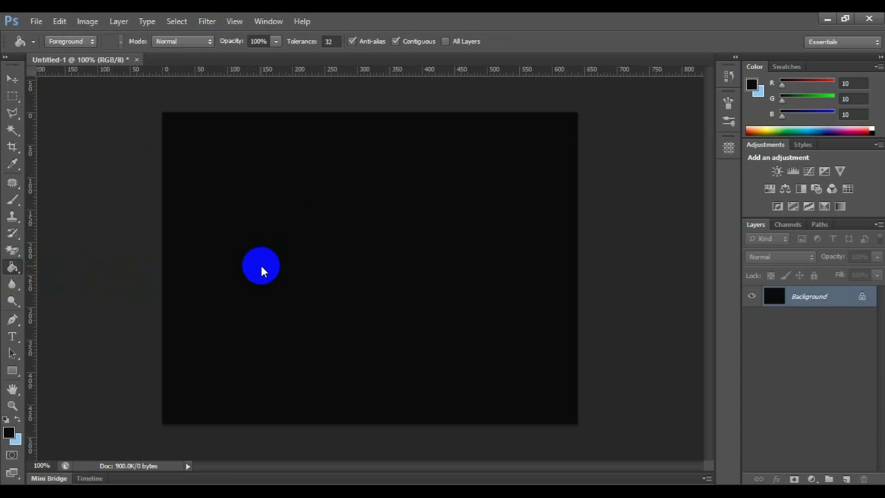
- Add the text GOLD in capitals on the canvas and move it to the centre of the document
{"action": "left_click", "coordinate": [11, 336]}
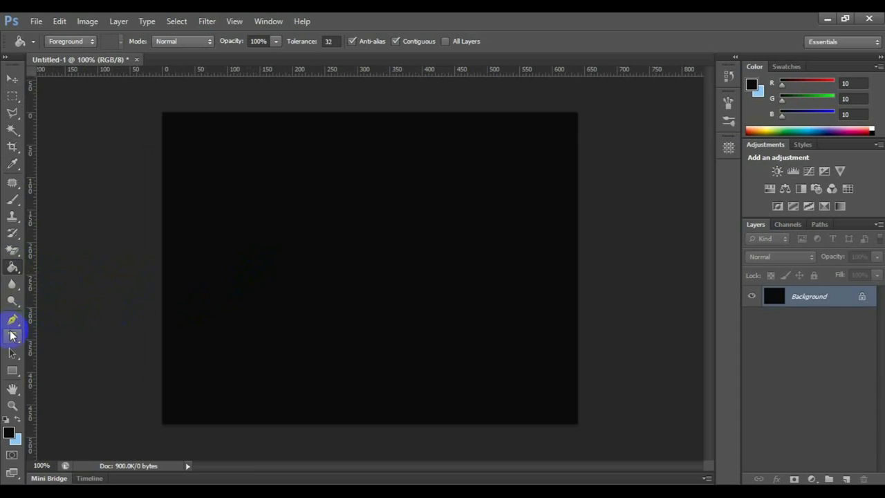
{"action": "left_click", "coordinate": [483, 275]}
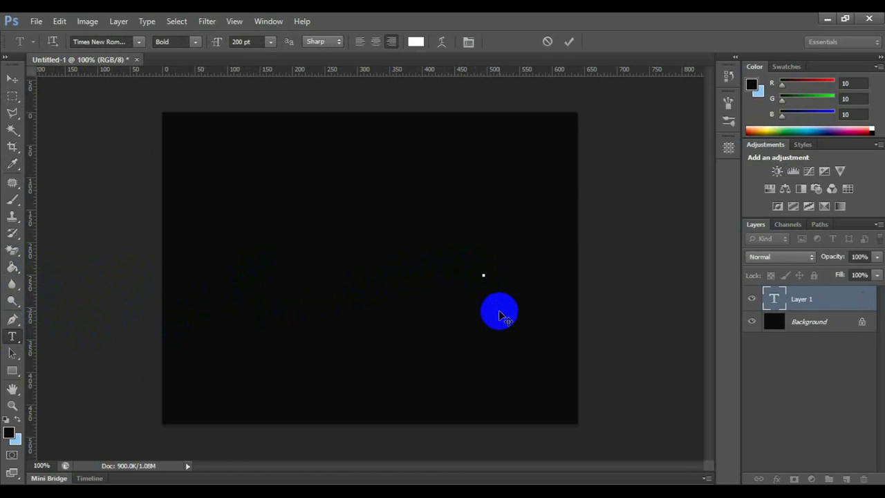
{"action": "type", "text": "g"}
{"action": "key", "text": "BackSpace"}
{"action": "type", "text": "GOLD"}
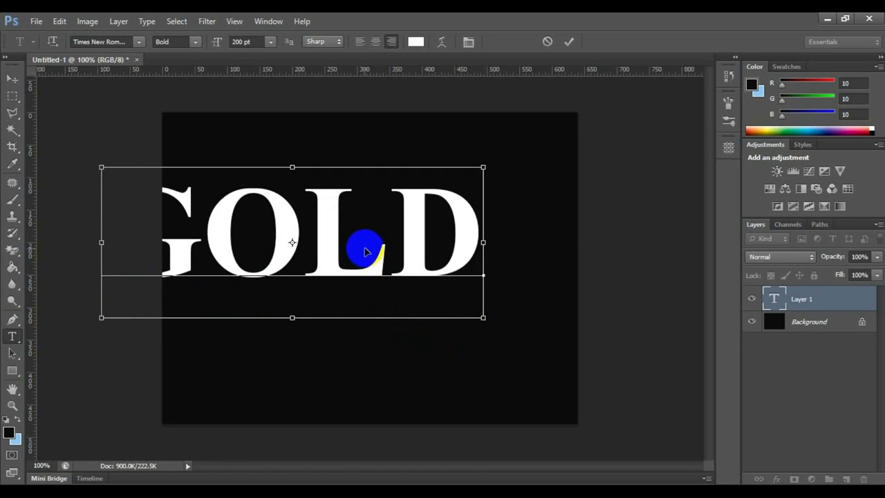
{"action": "left_click_drag", "start_coordinate": [364, 247], "coordinate": [443, 270]}
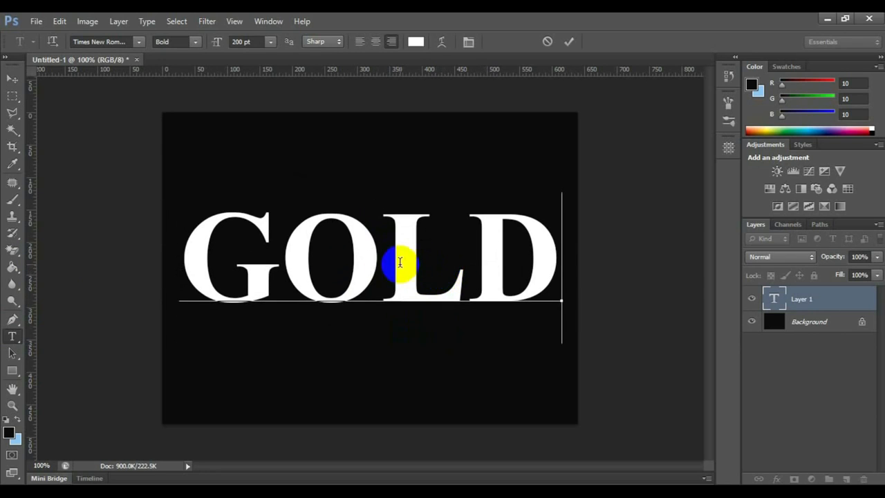
- Check the whole GOLD text's formatting, keep Times New Roman Bold at 200 pt in white #ffffff, and commit the text
{"action": "key", "text": "ctrl+a"}
{"action": "left_click", "coordinate": [112, 42]}
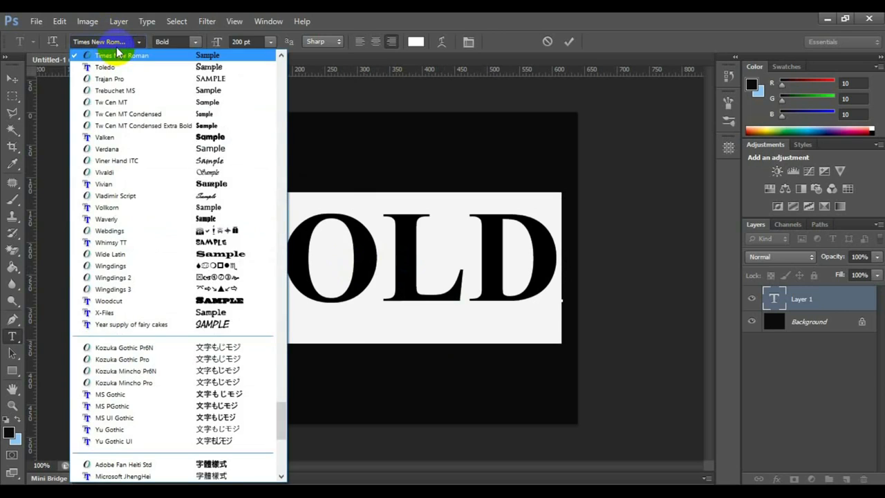
{"action": "left_click", "coordinate": [173, 42]}
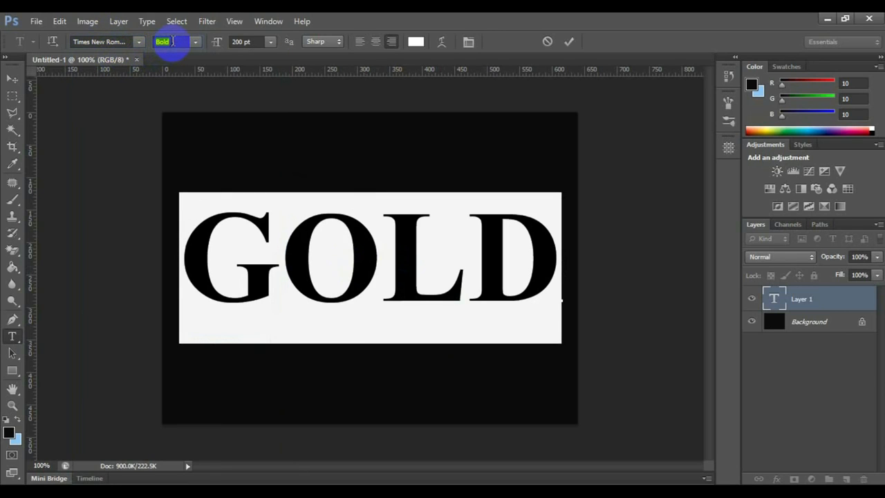
{"action": "left_click", "coordinate": [242, 41]}
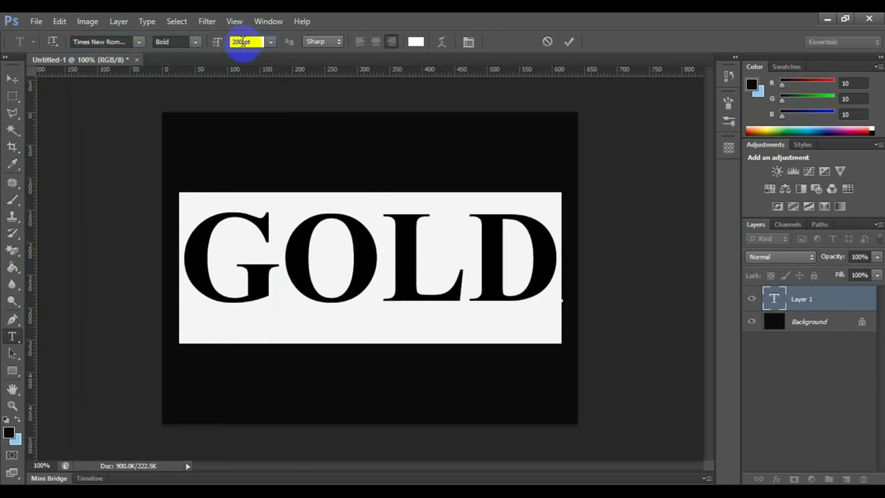
{"action": "left_click", "coordinate": [419, 44]}
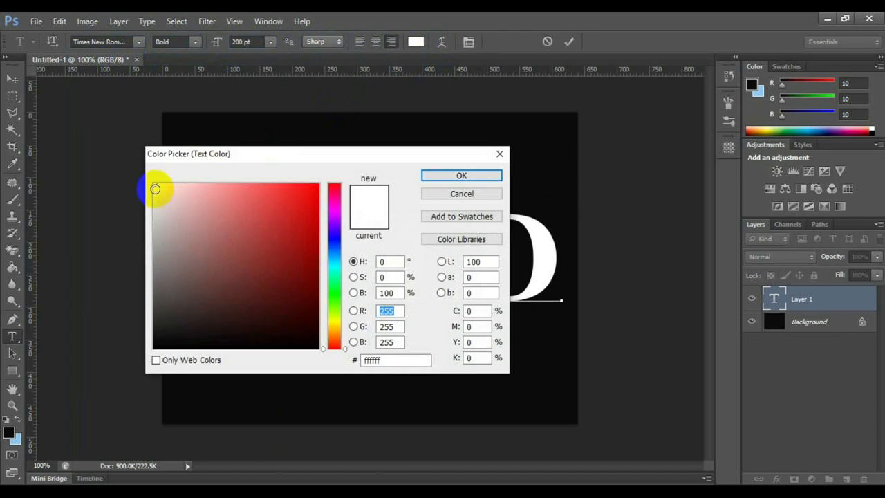
{"action": "left_click", "coordinate": [453, 174]}
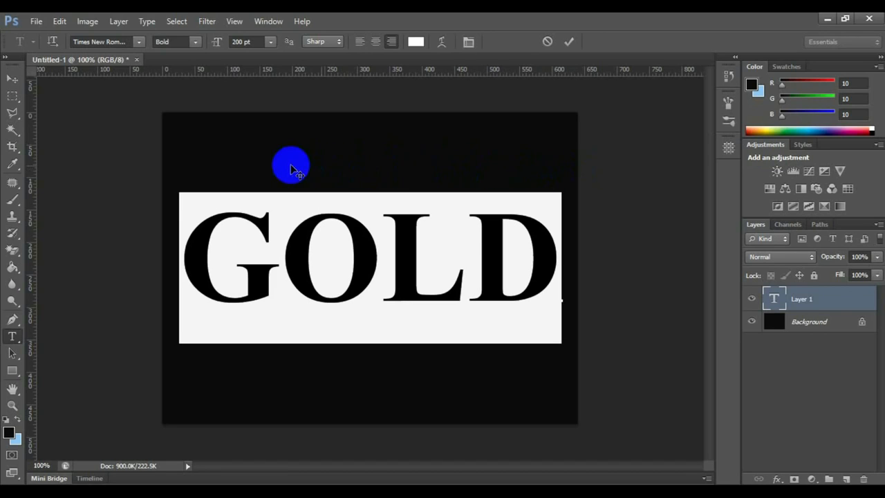
{"action": "left_click", "coordinate": [568, 42]}
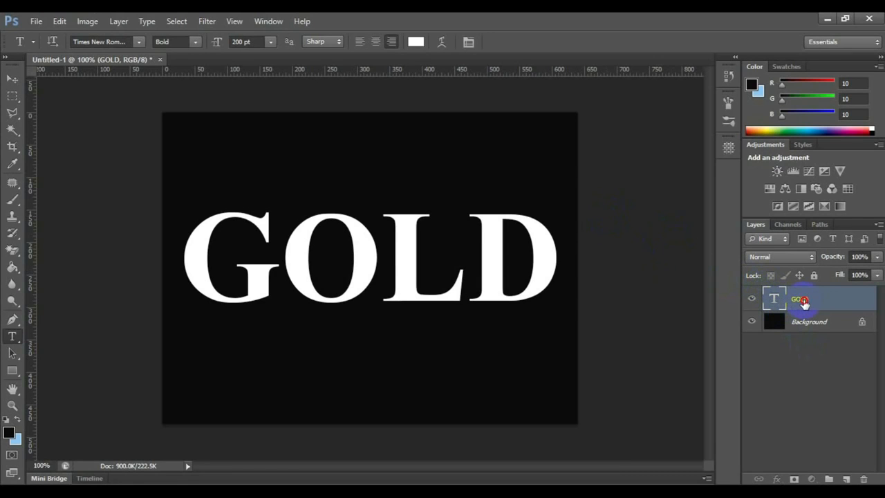
- Duplicate the GOLD text layer, accepting the suggested name
{"action": "left_click", "coordinate": [118, 21]}
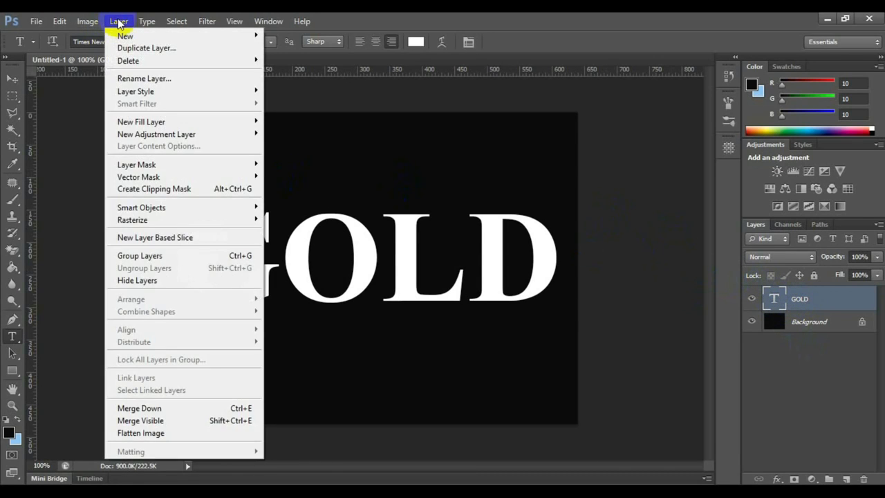
{"action": "left_click", "coordinate": [166, 49]}
{"action": "left_click", "coordinate": [556, 159]}
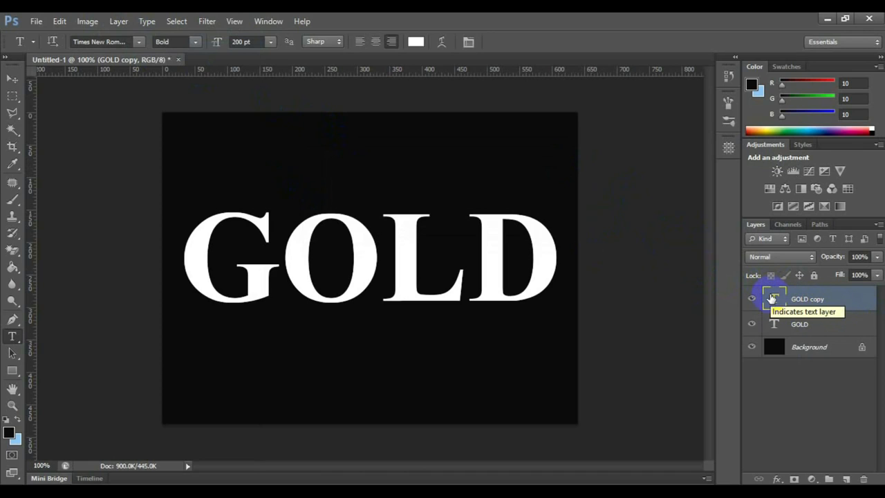
- Enable a Gradient Overlay in the blending options of the duplicated GOLD text layer and show its settings
{"action": "right_click", "coordinate": [772, 298]}
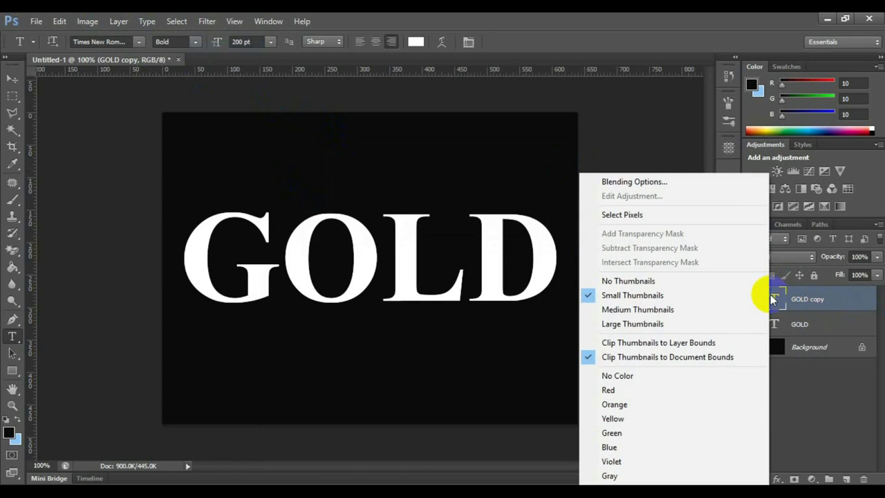
{"action": "left_click", "coordinate": [651, 185]}
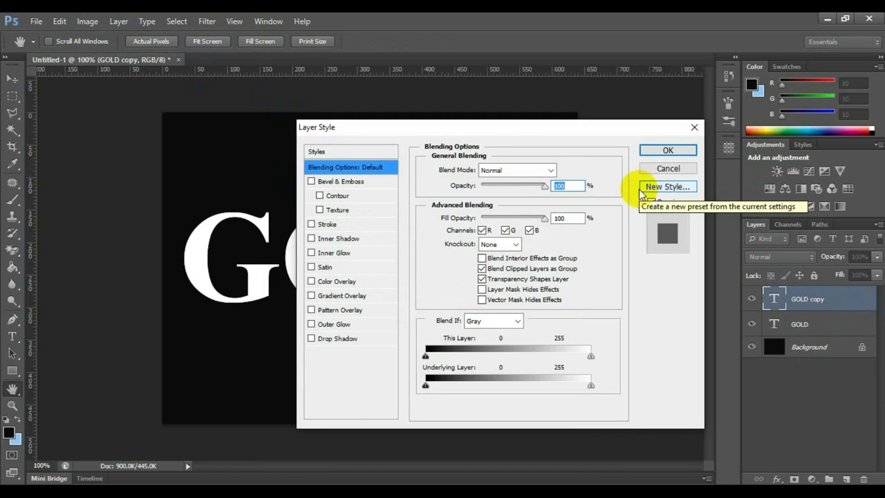
{"action": "left_click", "coordinate": [311, 295]}
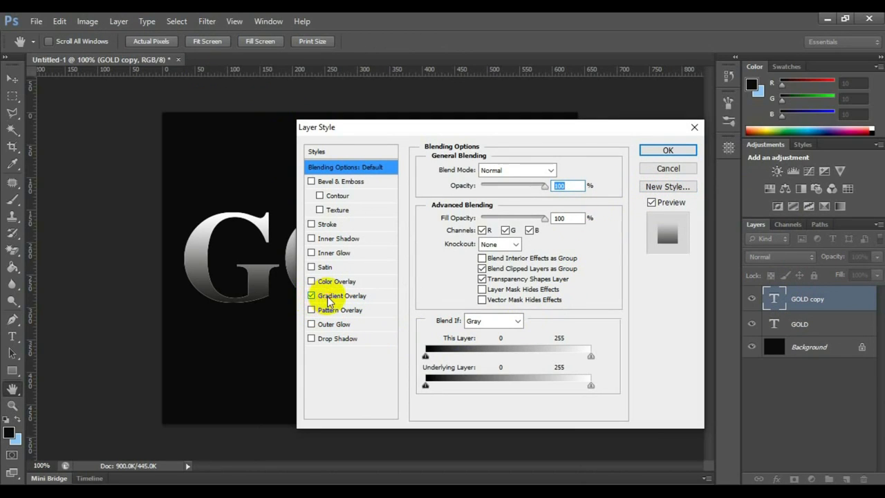
{"action": "left_click", "coordinate": [339, 296]}
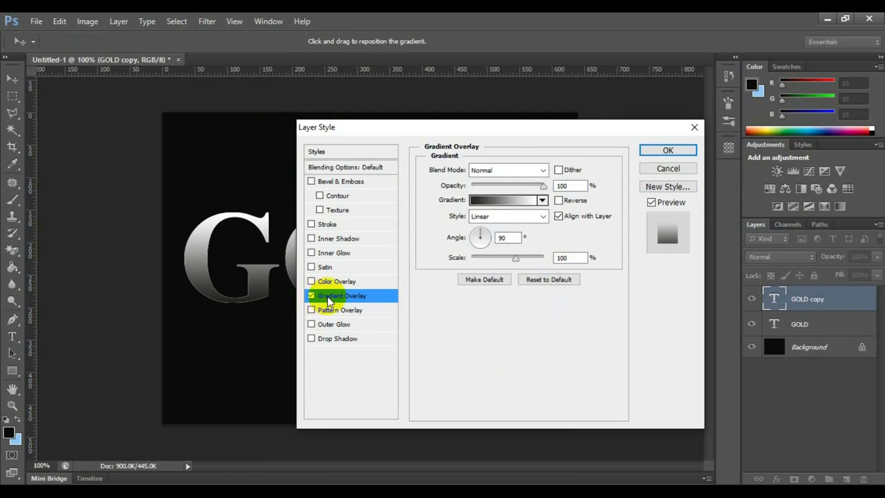
- Set the Gradient Overlay style to Reflected, keeping Normal blend mode, 100% opacity and a 90° angle
{"action": "left_click", "coordinate": [544, 172]}
{"action": "left_click", "coordinate": [546, 173]}
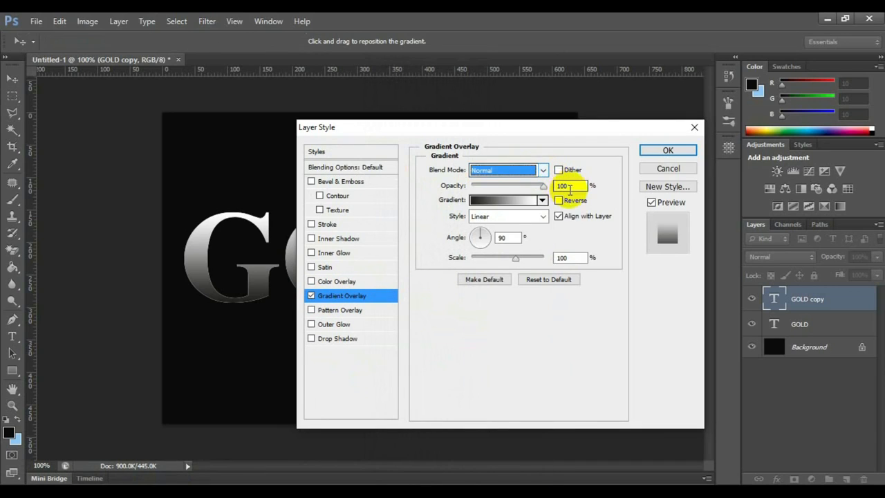
{"action": "left_click", "coordinate": [568, 186]}
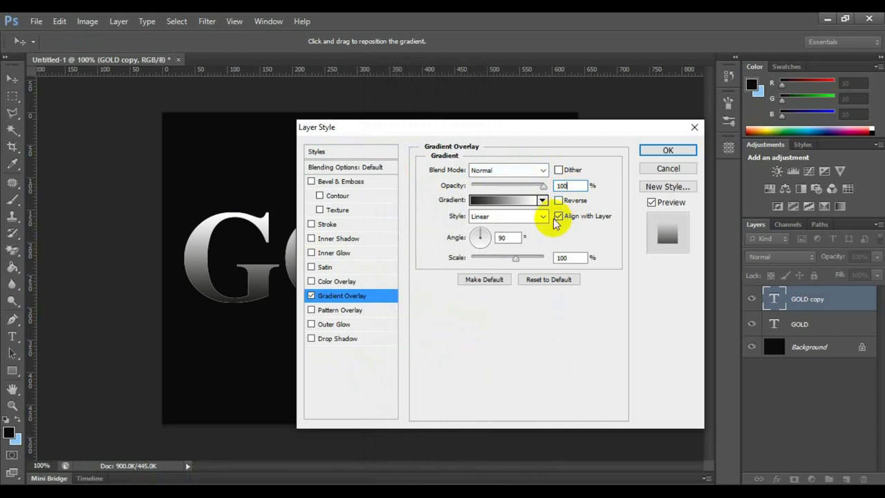
{"action": "left_click", "coordinate": [541, 217]}
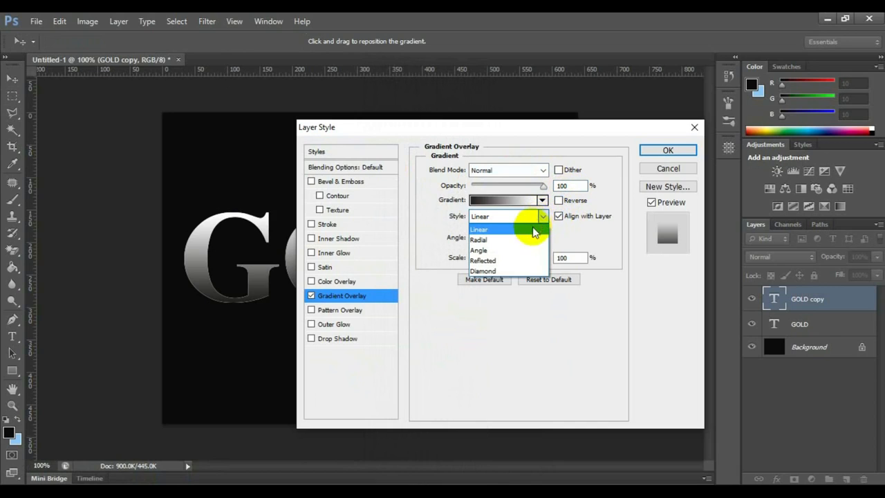
{"action": "left_click", "coordinate": [524, 259]}
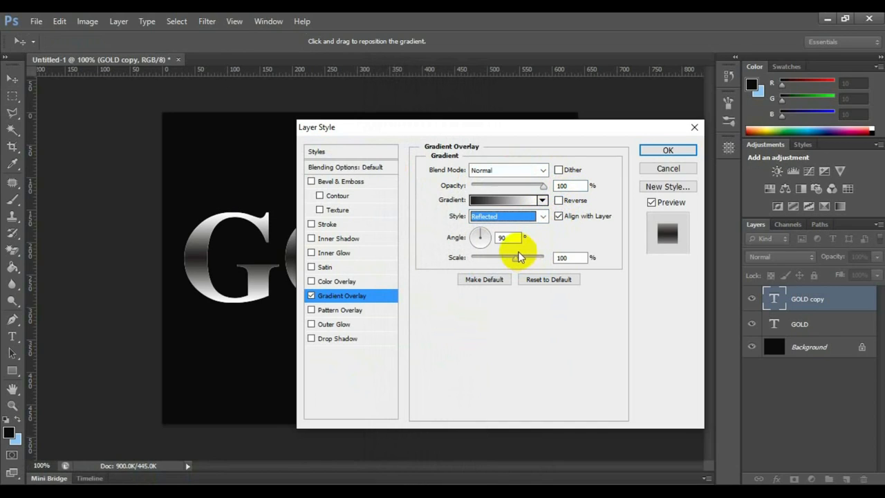
{"action": "left_click_drag", "start_coordinate": [498, 237], "coordinate": [550, 237]}
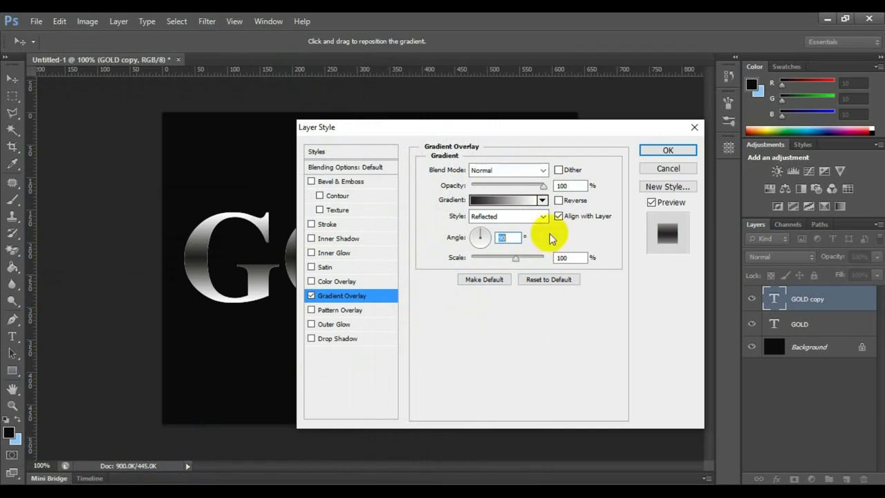
- Set the overlay gradient's starting colour stop at location 0% to RGB 247, 238, 173
{"action": "left_click", "coordinate": [518, 201]}
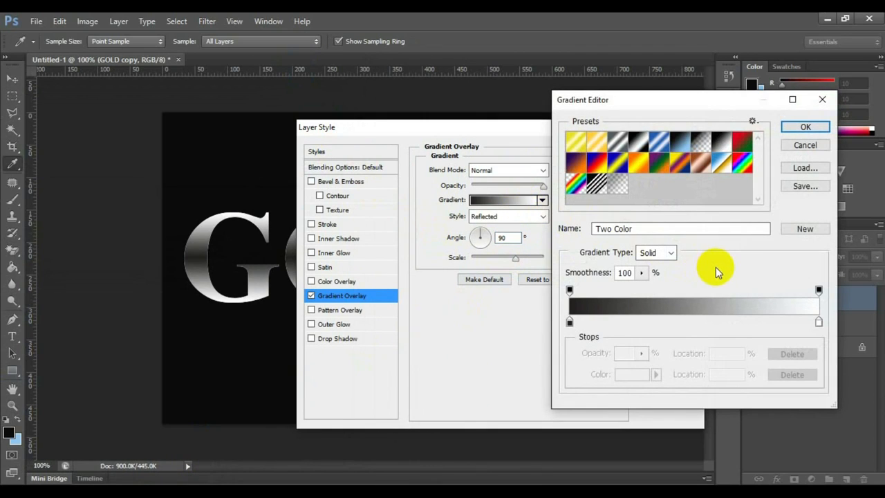
{"action": "double_click", "coordinate": [569, 322]}
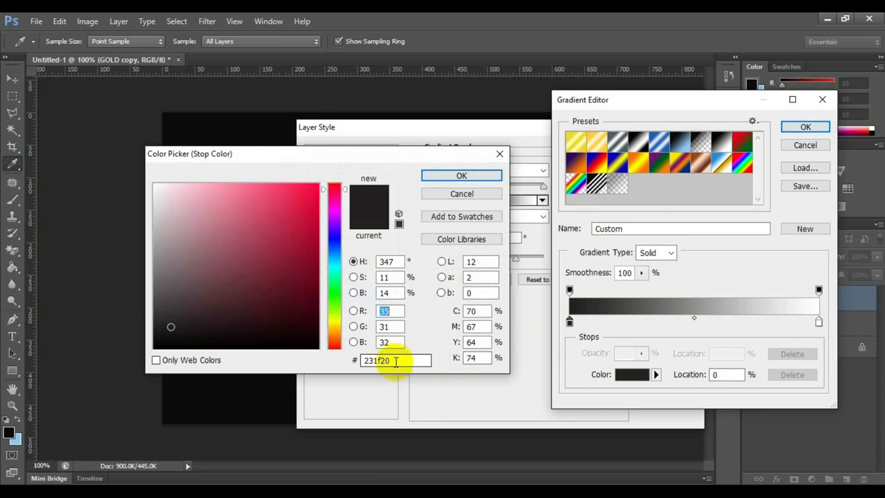
{"action": "left_click", "coordinate": [394, 311]}
{"action": "type", "text": "247"}
{"action": "key", "text": "Tab"}
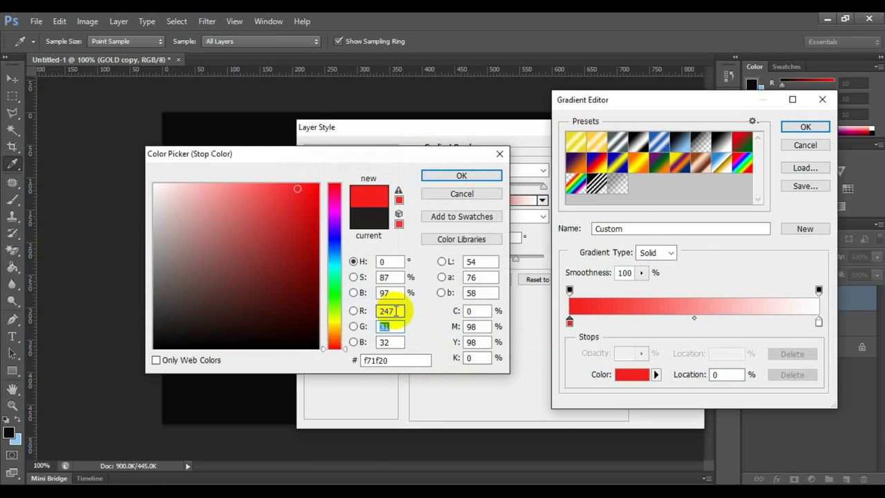
{"action": "type", "text": "238"}
{"action": "key", "text": "Tab"}
{"action": "type", "text": "173"}
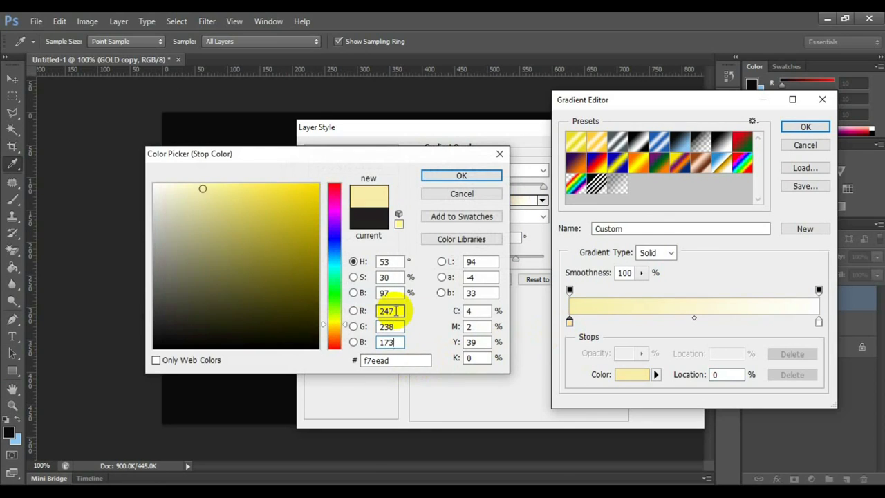
{"action": "left_click", "coordinate": [463, 176]}
- Set the overlay gradient's ending colour stop at location 100% to RGB 193, 172, 81 and accept the gradient
{"action": "double_click", "coordinate": [818, 322]}
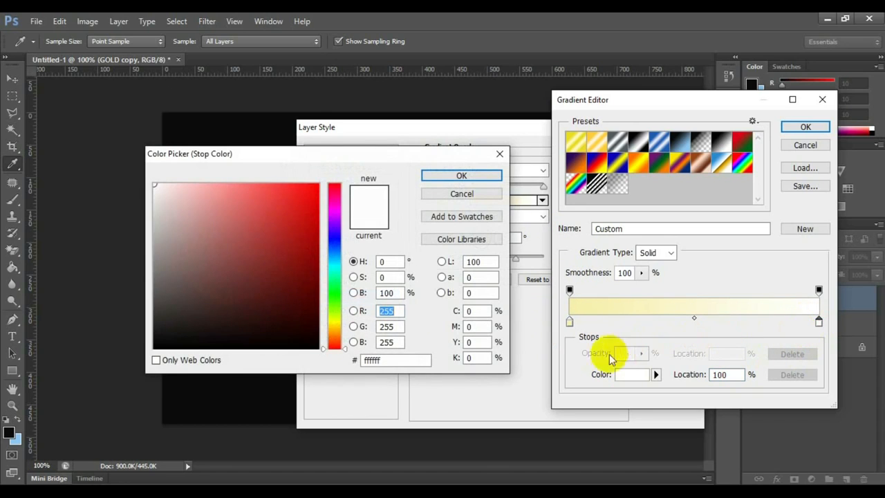
{"action": "type", "text": "193"}
{"action": "key", "text": "Tab"}
{"action": "type", "text": "172"}
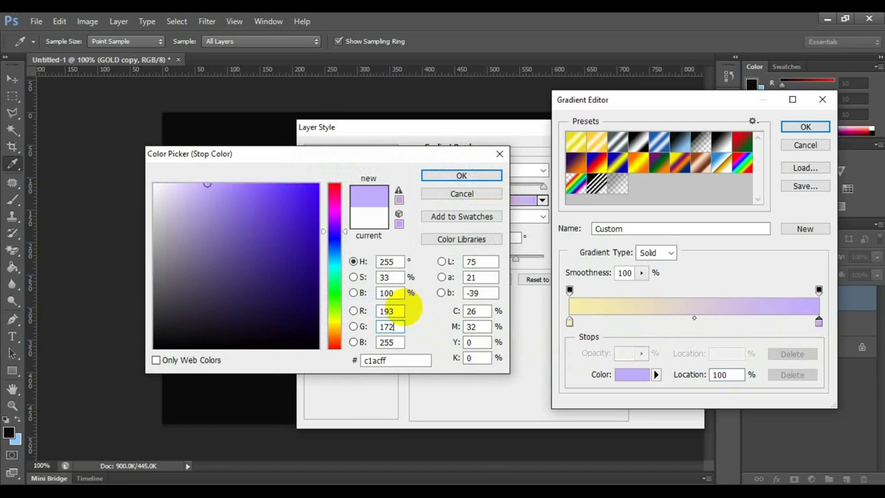
{"action": "key", "text": "Tab"}
{"action": "type", "text": "81"}
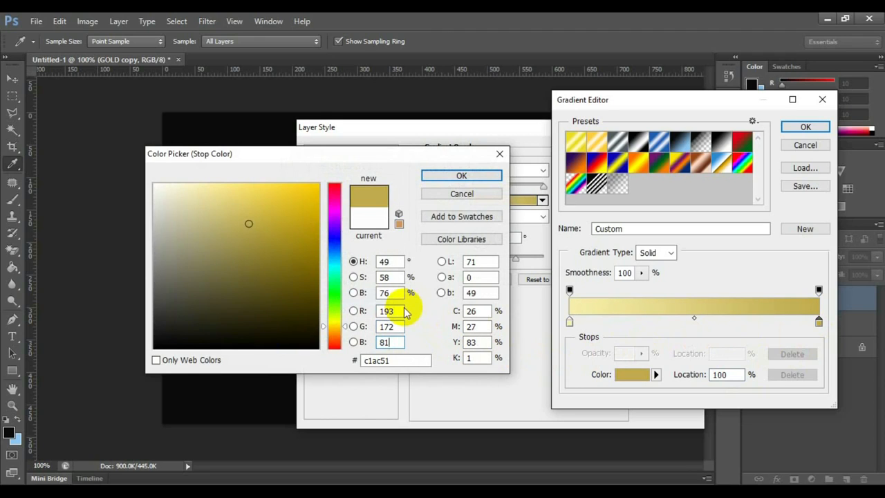
{"action": "left_click", "coordinate": [459, 177]}
{"action": "left_click", "coordinate": [806, 130]}
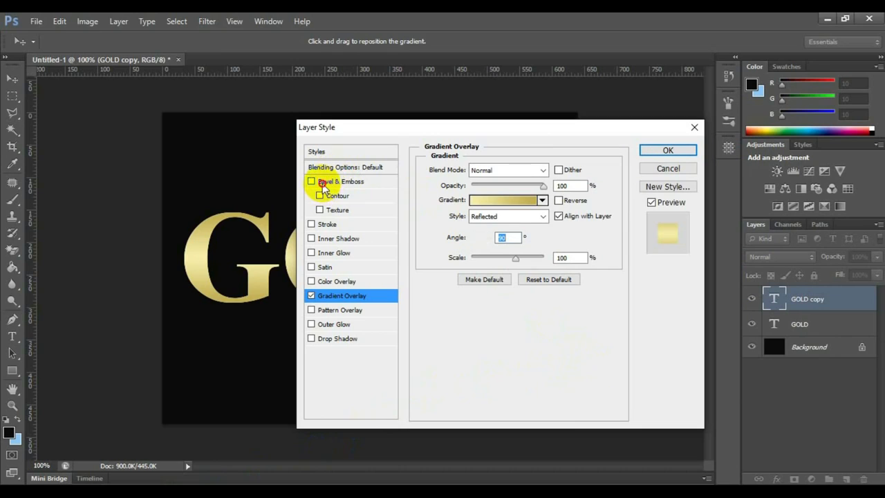
- Enable Bevel & Emboss on the duplicated text layer with Inner Bevel style, Chisel Hard technique and 171% depth
{"action": "left_click", "coordinate": [311, 181]}
{"action": "left_click", "coordinate": [531, 170]}
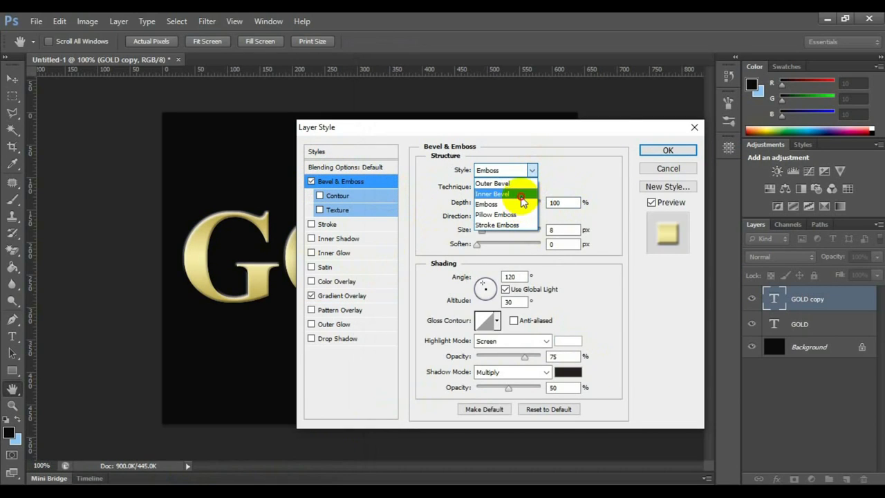
{"action": "left_click", "coordinate": [522, 195]}
{"action": "left_click", "coordinate": [522, 188]}
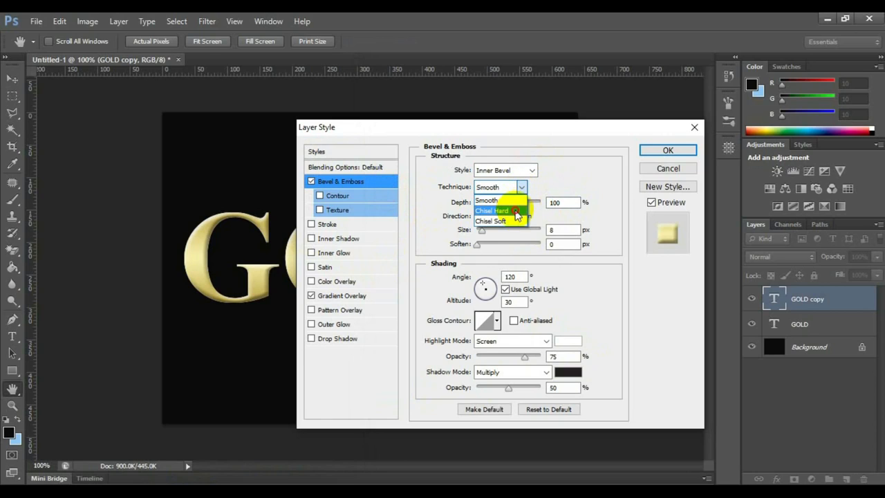
{"action": "left_click", "coordinate": [512, 205]}
{"action": "double_click", "coordinate": [555, 202]}
{"action": "type", "text": "171"}
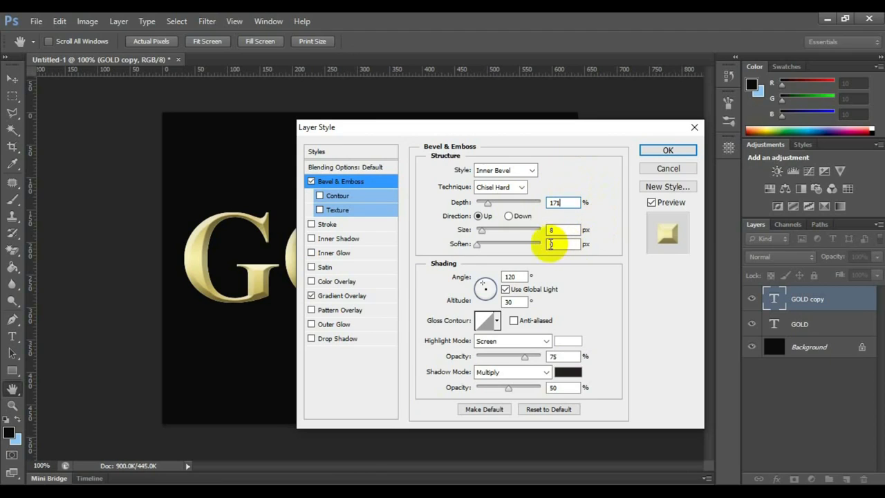
- Keep the bevel direction Up and set its size to 16 px
{"action": "left_click", "coordinate": [507, 237]}
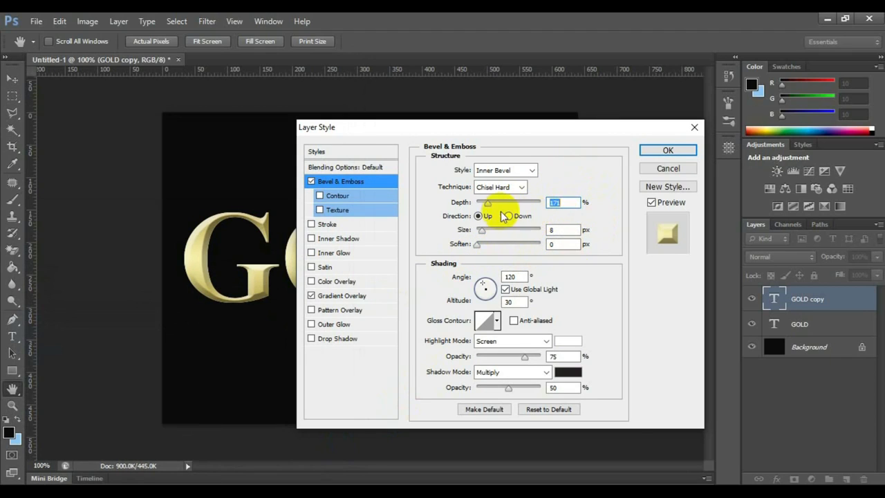
{"action": "left_click", "coordinate": [478, 217]}
{"action": "left_click_drag", "start_coordinate": [558, 231], "coordinate": [517, 231]}
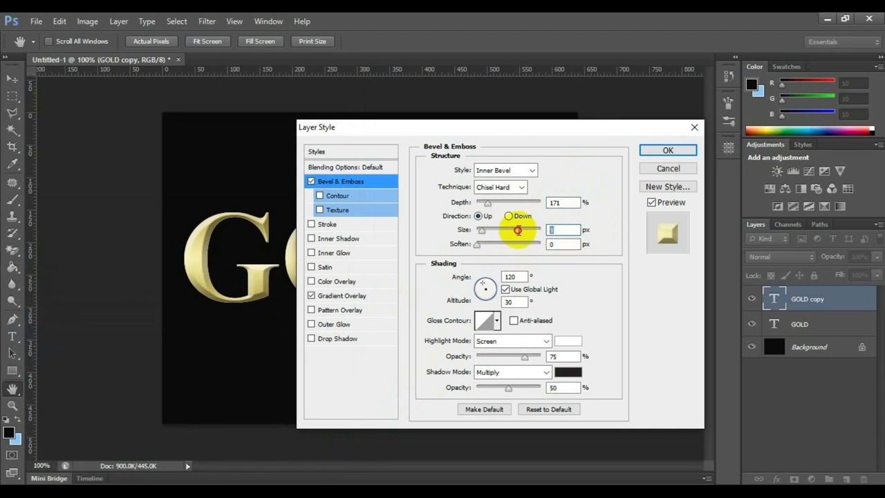
{"action": "type", "text": "19"}
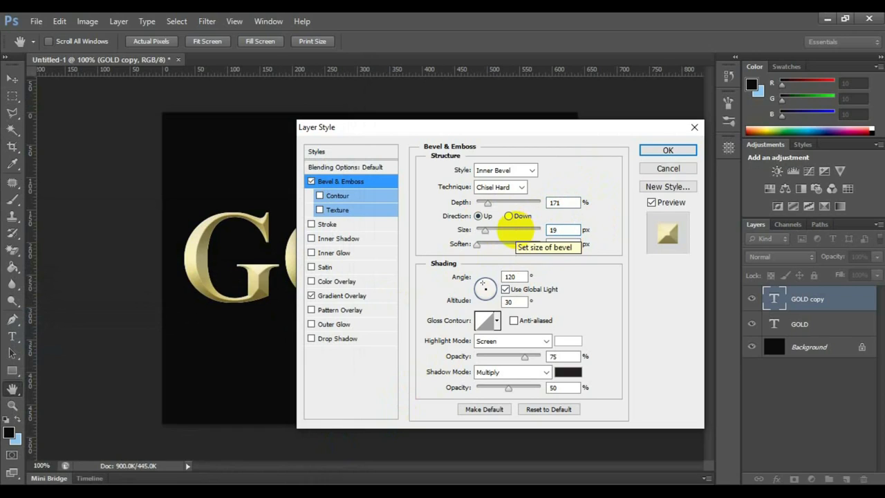
{"action": "key", "text": "BackSpace"}
{"action": "type", "text": "6"}
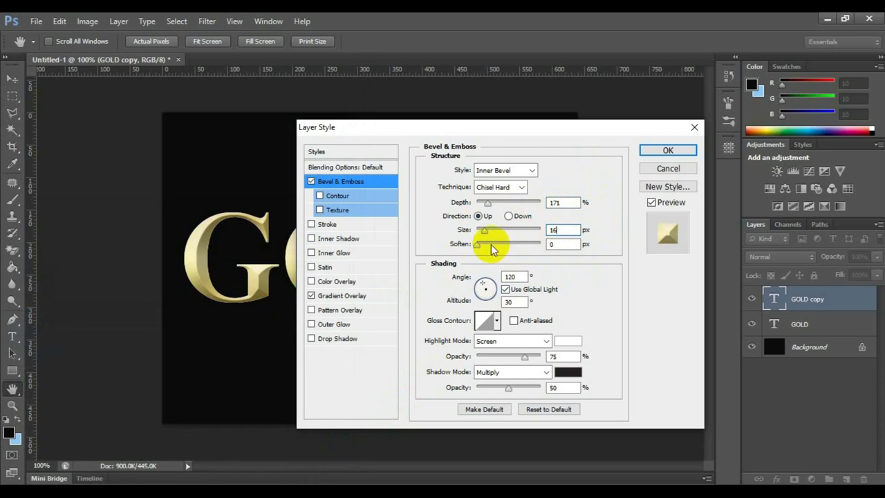
- Apply the multi-peaked Ring - Double gloss contour to the bevel and set its shadow opacity to 75%
{"action": "left_click", "coordinate": [497, 321]}
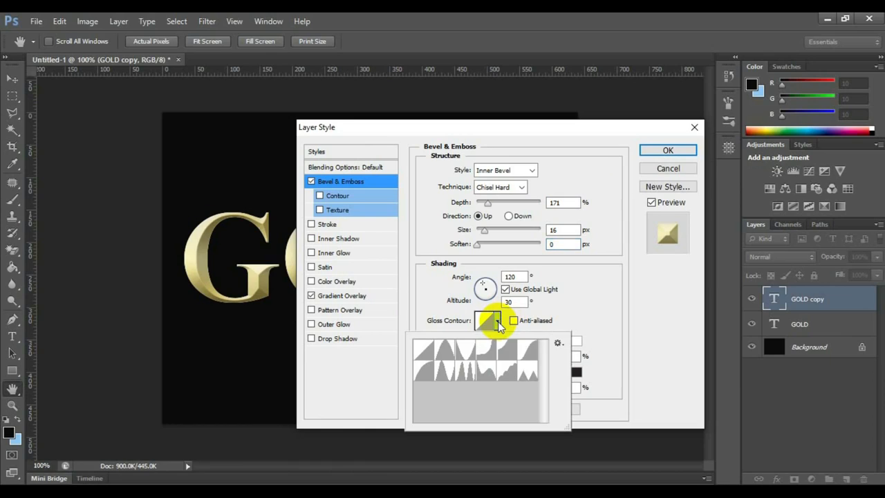
{"action": "left_click", "coordinate": [462, 376]}
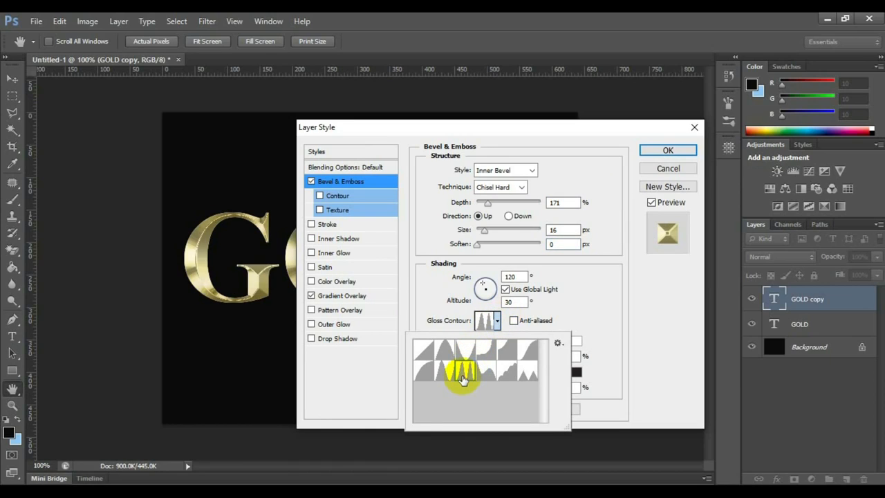
{"action": "left_click", "coordinate": [597, 311]}
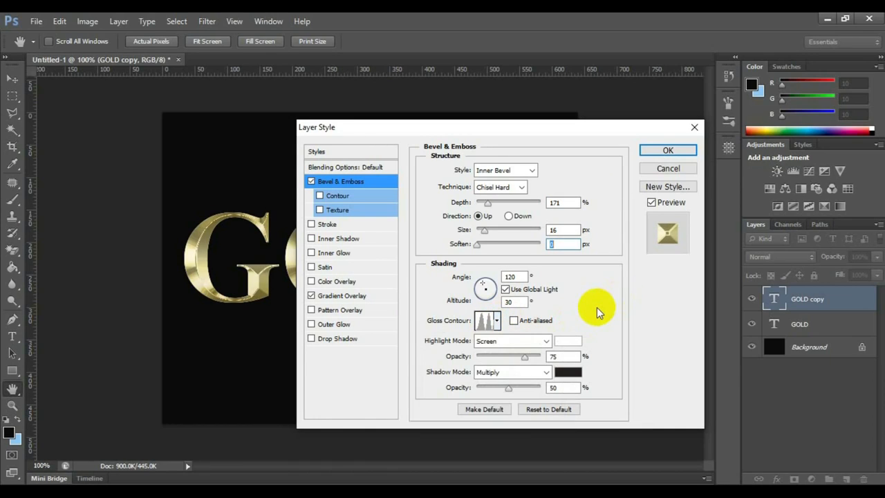
{"action": "left_click", "coordinate": [557, 387]}
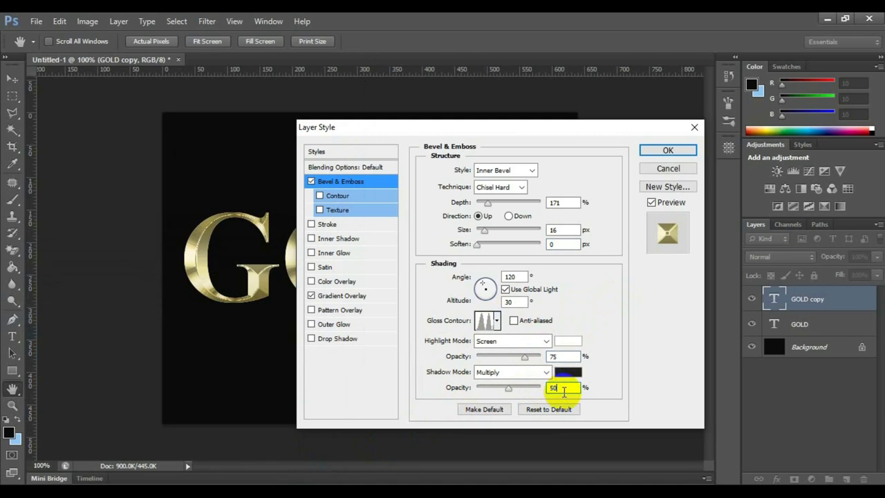
{"action": "left_click", "coordinate": [509, 388]}
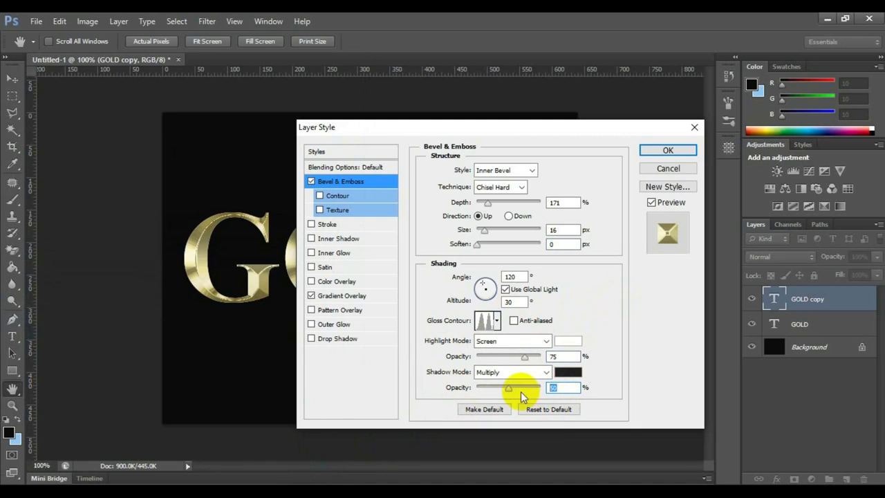
{"action": "type", "text": "75"}
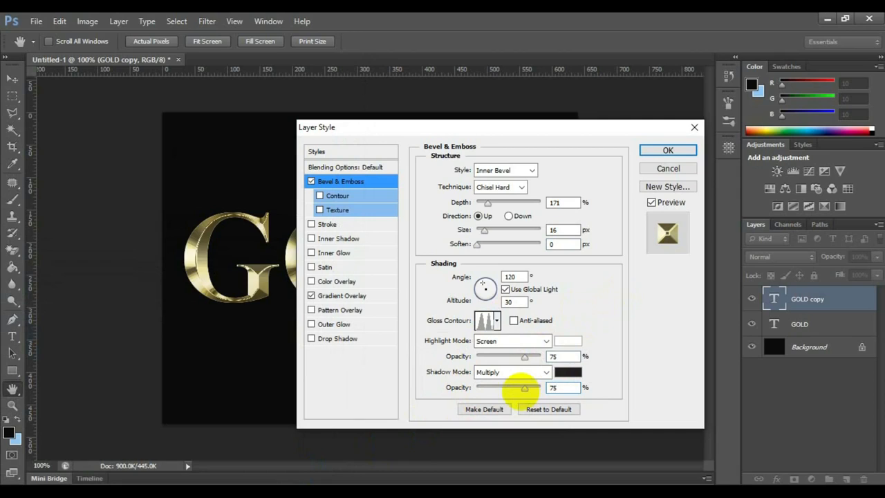
- Enable the bevel's Contour and add an Inner Glow with Multiply blend mode and 50% opacity
{"action": "left_click", "coordinate": [329, 197]}
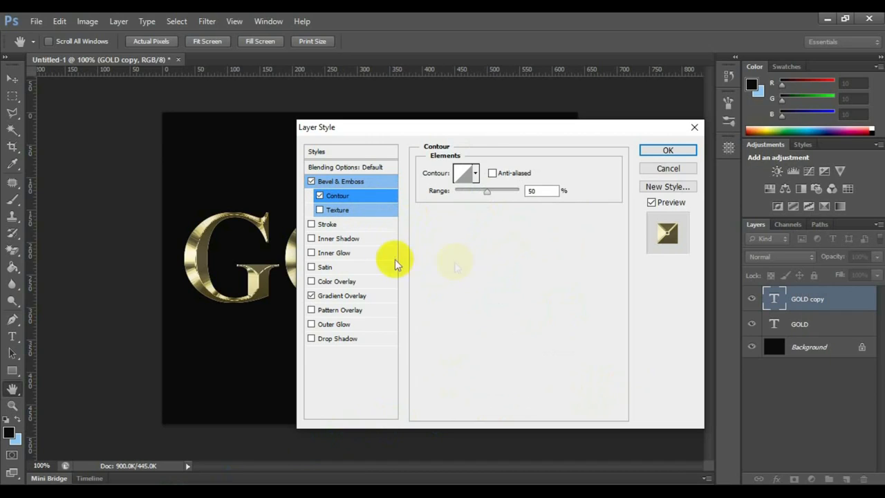
{"action": "left_click", "coordinate": [330, 255]}
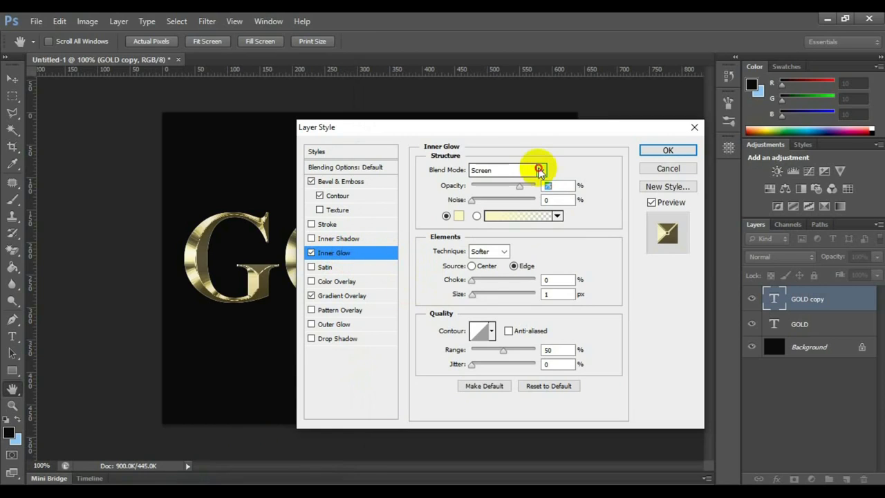
{"action": "left_click", "coordinate": [540, 170]}
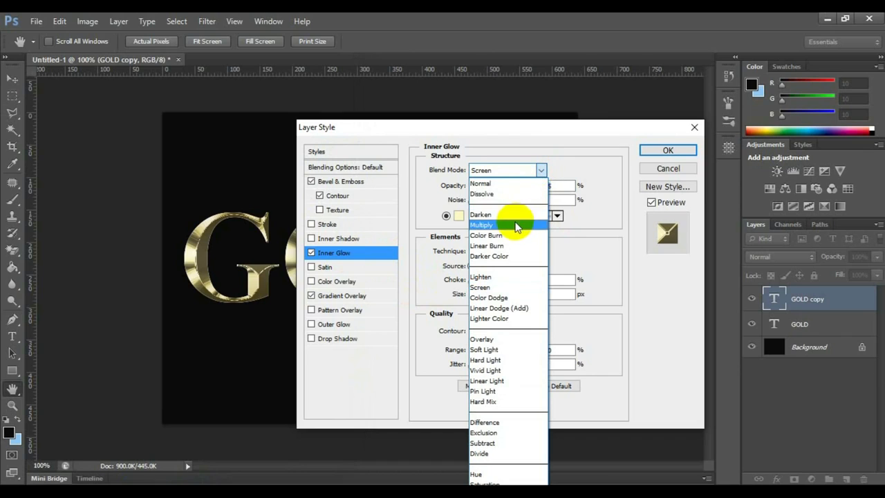
{"action": "left_click", "coordinate": [510, 224]}
{"action": "left_click", "coordinate": [559, 186]}
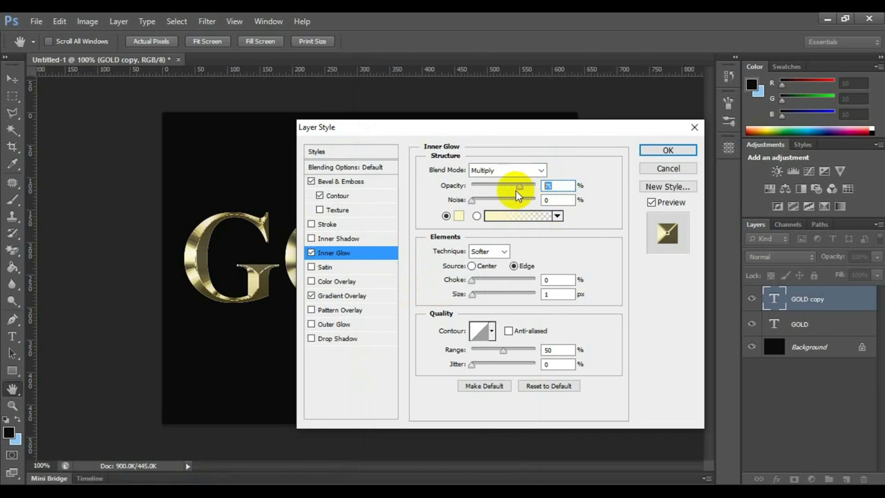
{"action": "left_click_drag", "start_coordinate": [517, 194], "coordinate": [505, 191]}
- Set the Inner Glow colour to RGB 232, 128, 31
{"action": "left_click", "coordinate": [458, 215]}
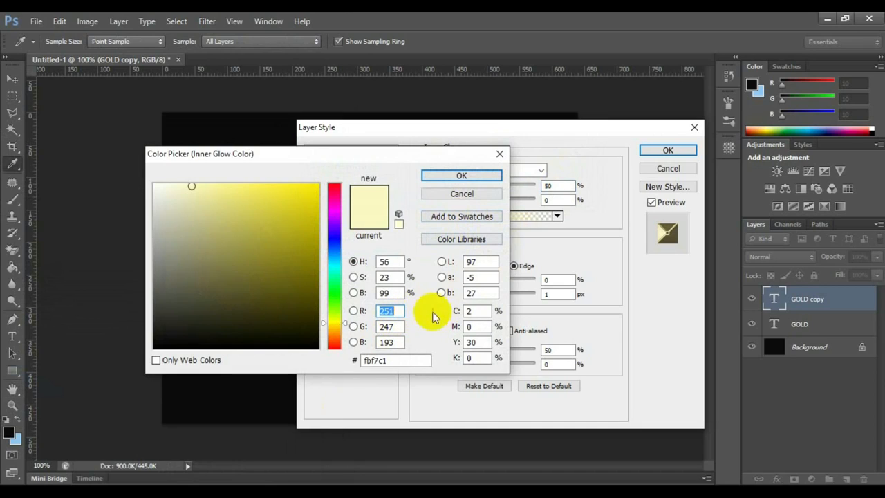
{"action": "type", "text": "232"}
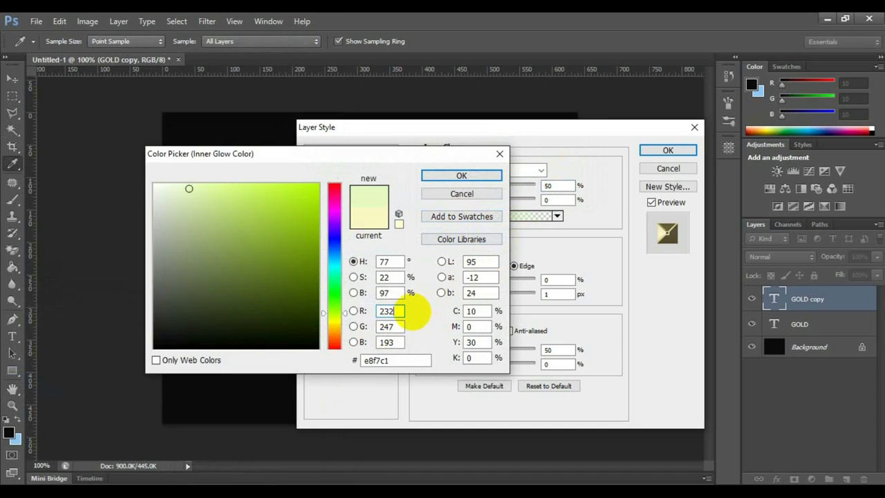
{"action": "type", "text": "128"}
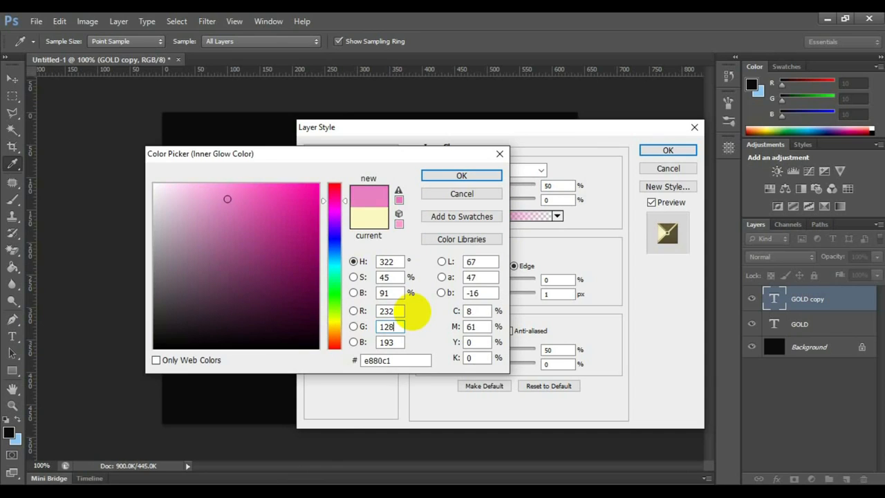
{"action": "type", "text": "31"}
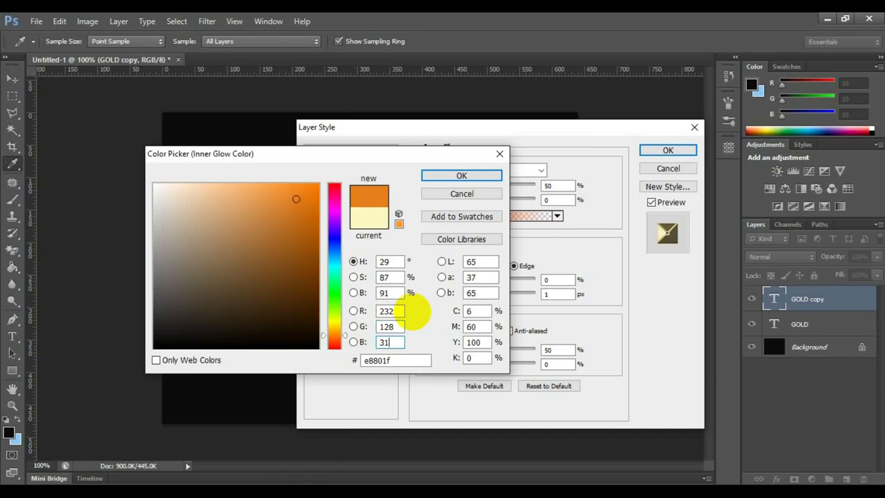
{"action": "left_click", "coordinate": [459, 176]}
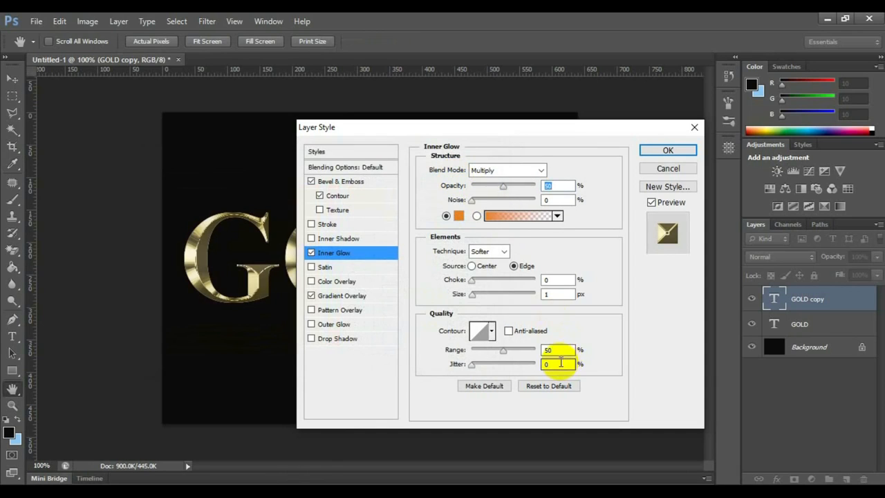
- Set the Inner Glow size to 15 px, keeping the Softer technique and Edge source, and apply the layer style
{"action": "left_click", "coordinate": [504, 253]}
{"action": "left_click", "coordinate": [508, 251]}
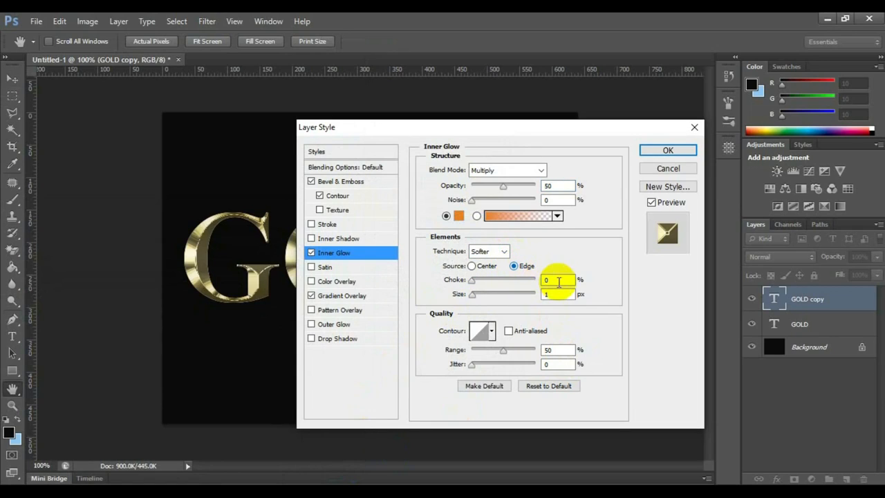
{"action": "left_click", "coordinate": [558, 293]}
{"action": "type", "text": "1"}
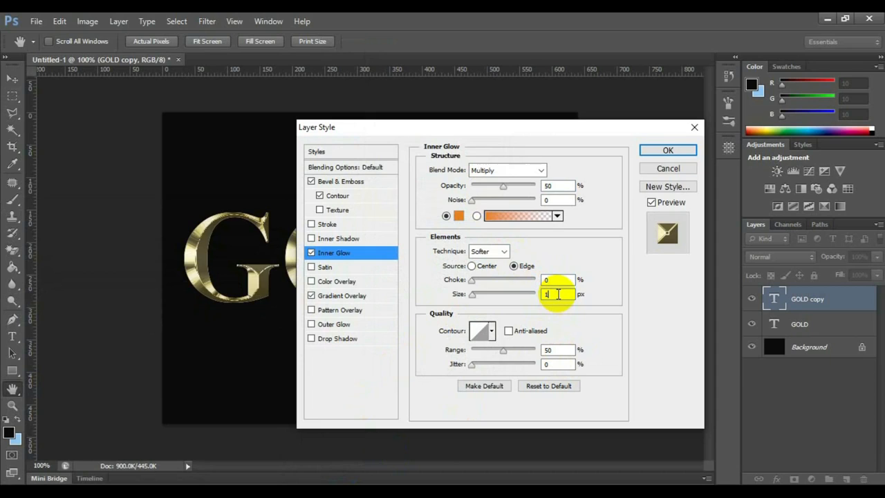
{"action": "type", "text": "5"}
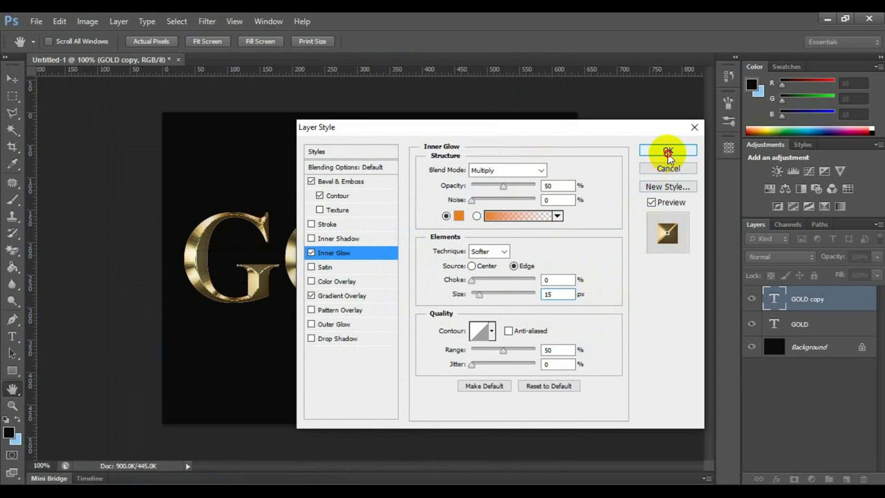
{"action": "left_click", "coordinate": [667, 150]}
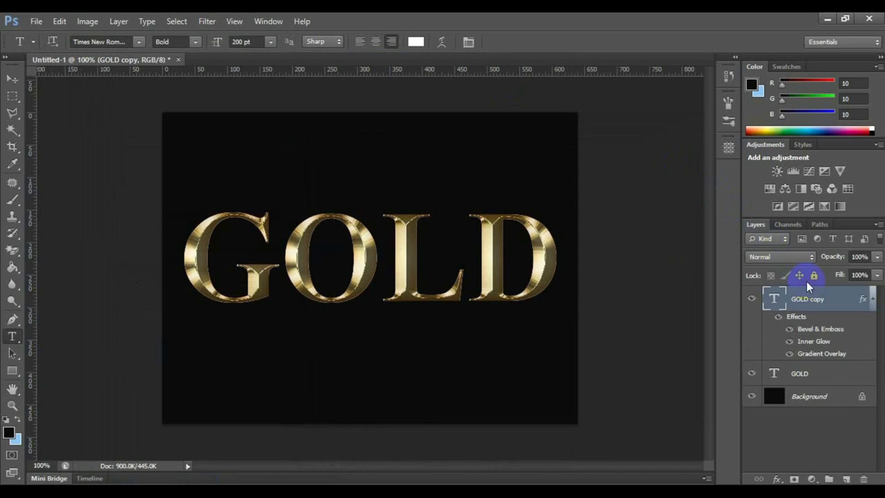
- Add a Stroke style to the original GOLD text layer with 5 px size and Outside position
{"action": "left_click", "coordinate": [795, 374]}
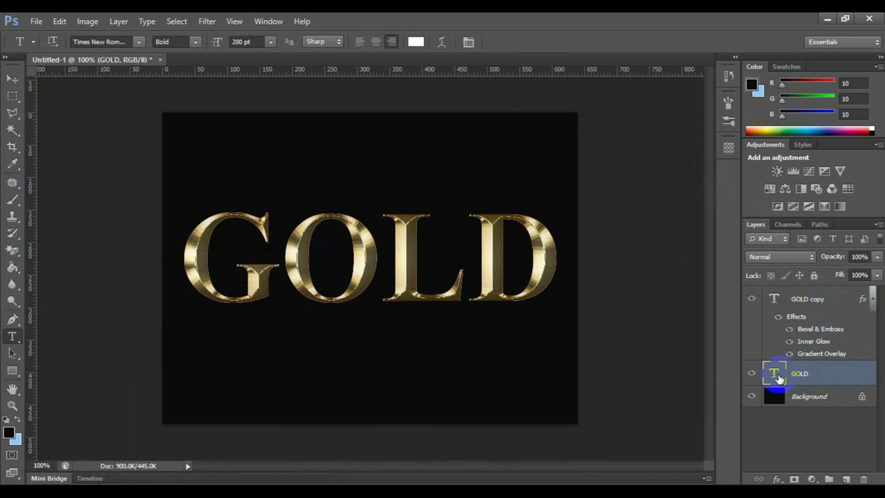
{"action": "right_click", "coordinate": [778, 375]}
{"action": "left_click", "coordinate": [727, 71]}
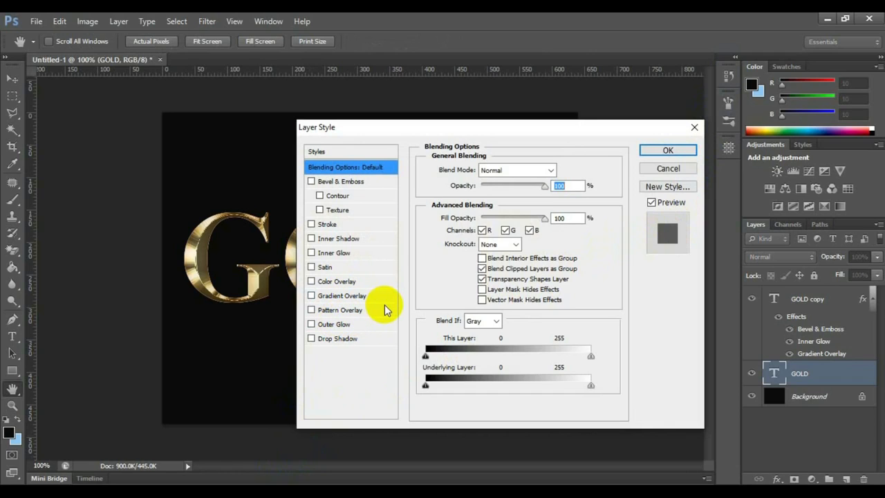
{"action": "left_click", "coordinate": [327, 226]}
{"action": "type", "text": "5"}
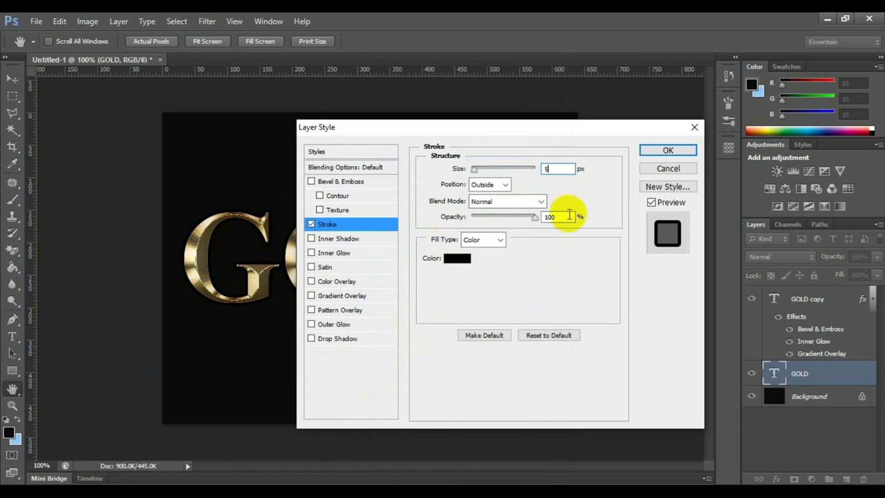
{"action": "left_click", "coordinate": [498, 185]}
{"action": "left_click", "coordinate": [500, 194]}
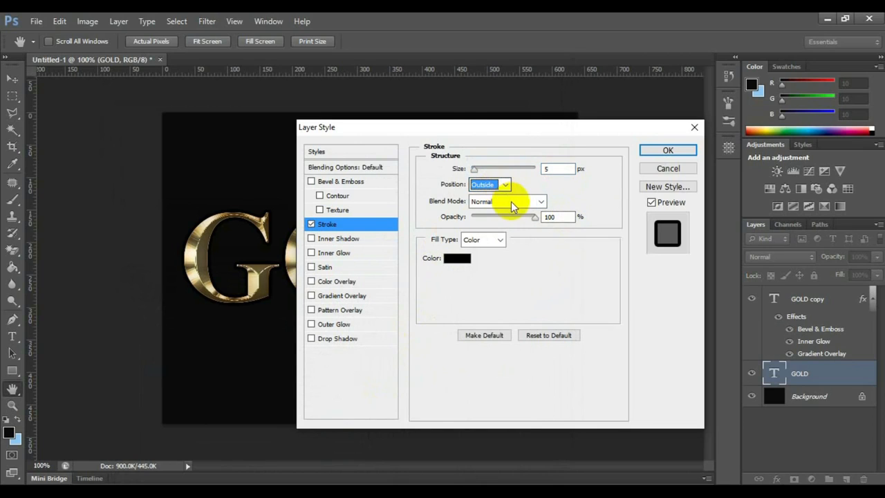
- Set the stroke's fill type to Gradient with the Reflected style and a 90° angle
{"action": "left_click", "coordinate": [499, 240]}
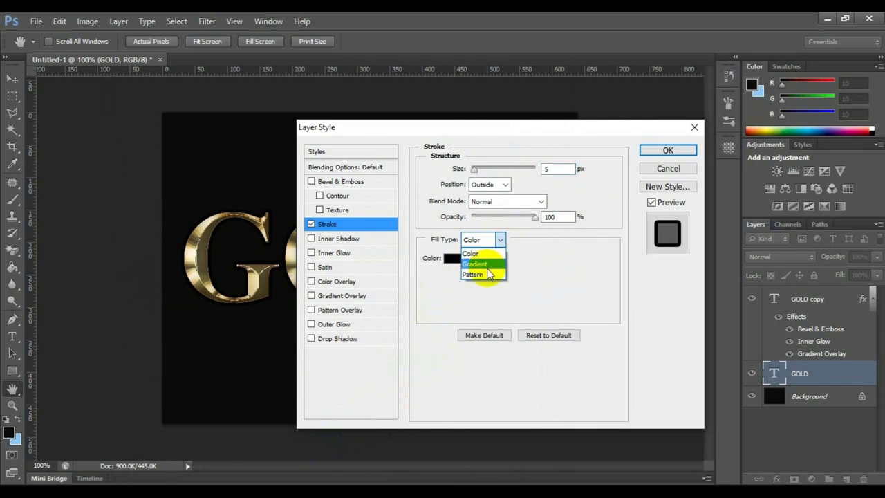
{"action": "left_click", "coordinate": [487, 268]}
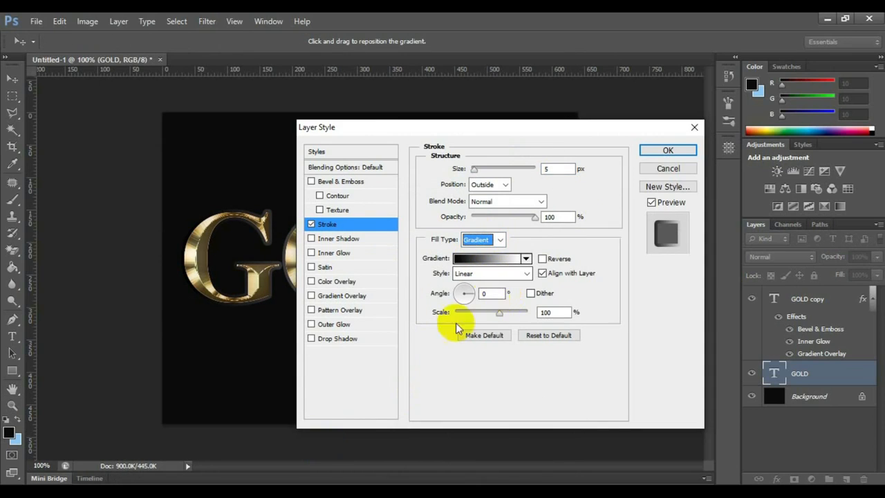
{"action": "left_click", "coordinate": [527, 274]}
{"action": "left_click", "coordinate": [510, 318]}
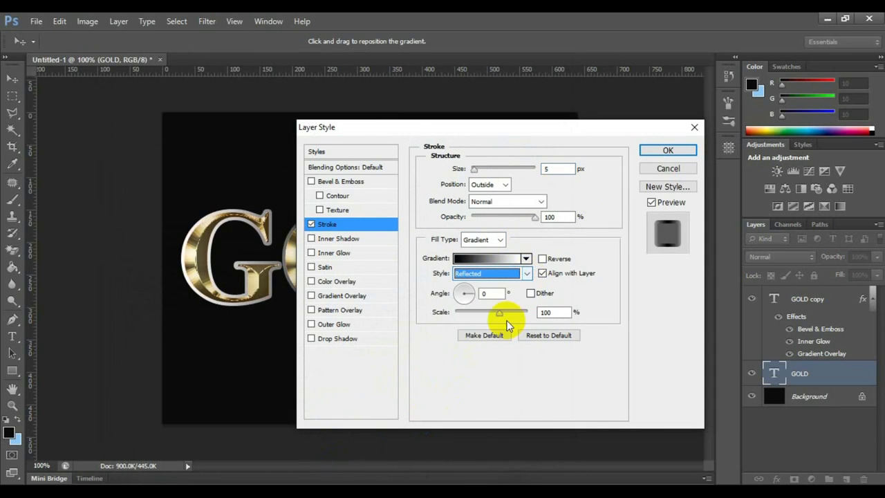
{"action": "left_click", "coordinate": [463, 289]}
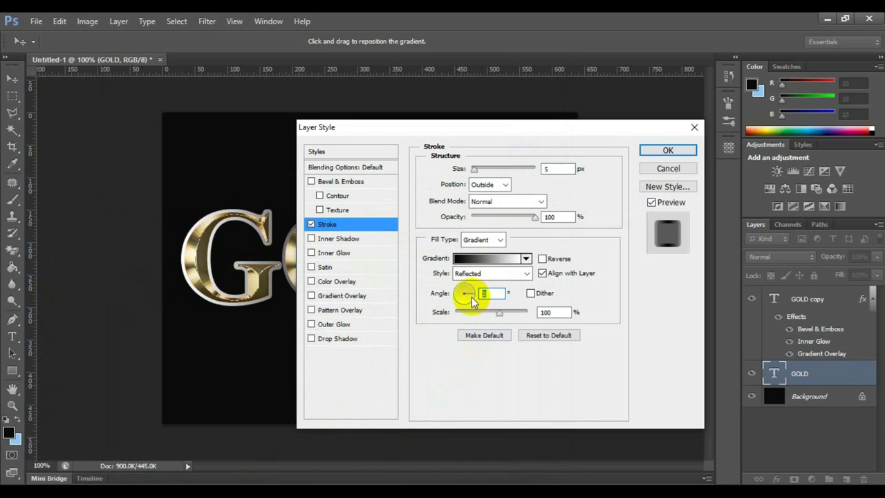
- Edit the stroke gradient and set its starting colour stop to F7EEAD
{"action": "left_click", "coordinate": [515, 258]}
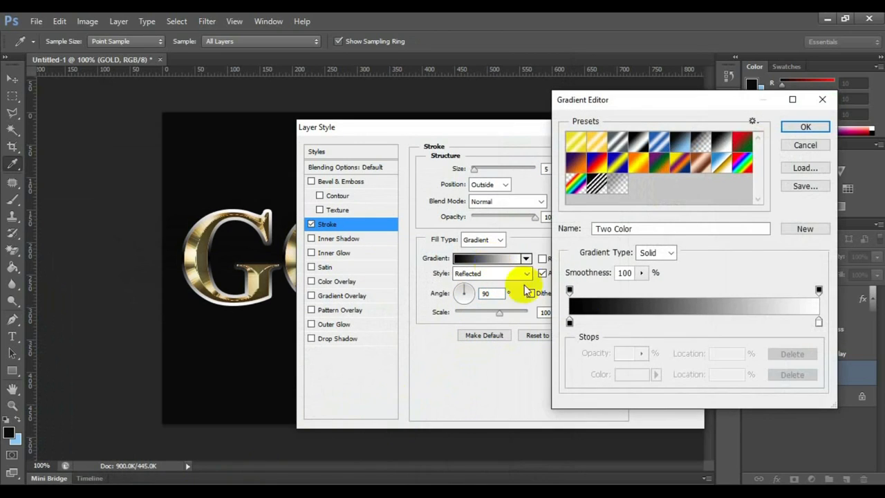
{"action": "double_click", "coordinate": [570, 321]}
{"action": "left_click", "coordinate": [411, 363]}
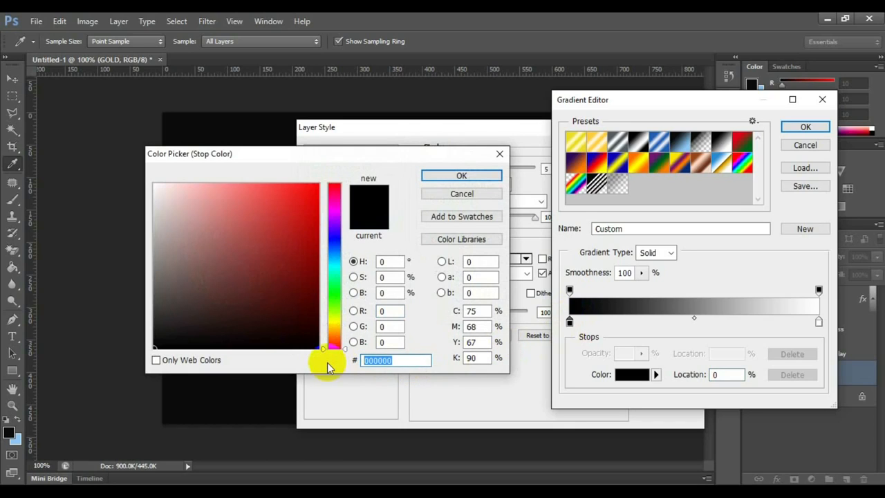
{"action": "type", "text": "F7"}
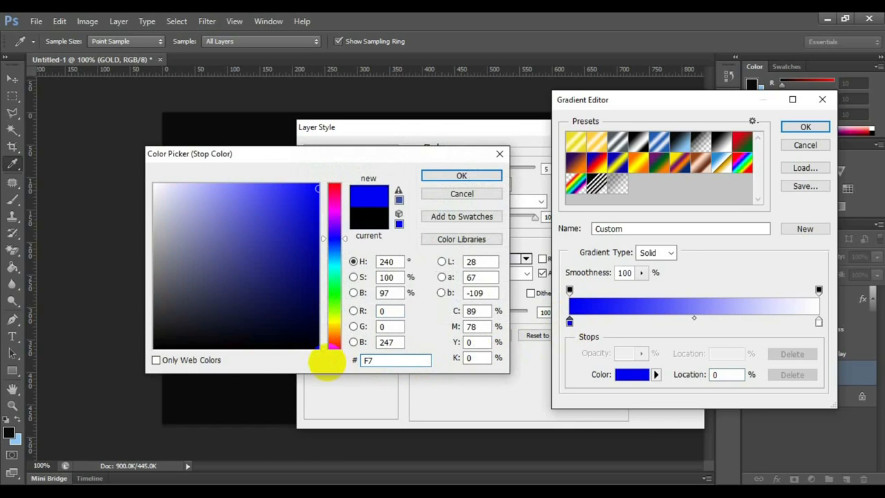
{"action": "type", "text": "EEAD"}
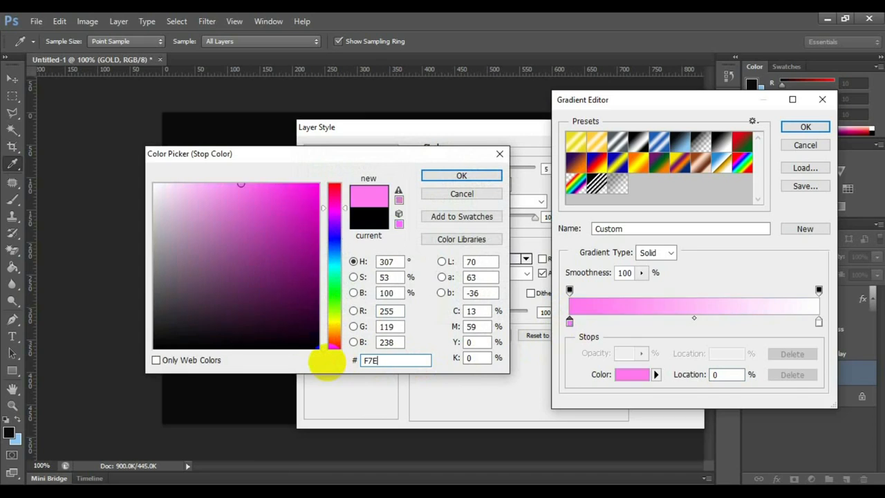
{"action": "left_click", "coordinate": [460, 175]}
- Set the stroke gradient's end colour stop to C1AC51 and apply the gradient
{"action": "double_click", "coordinate": [818, 321]}
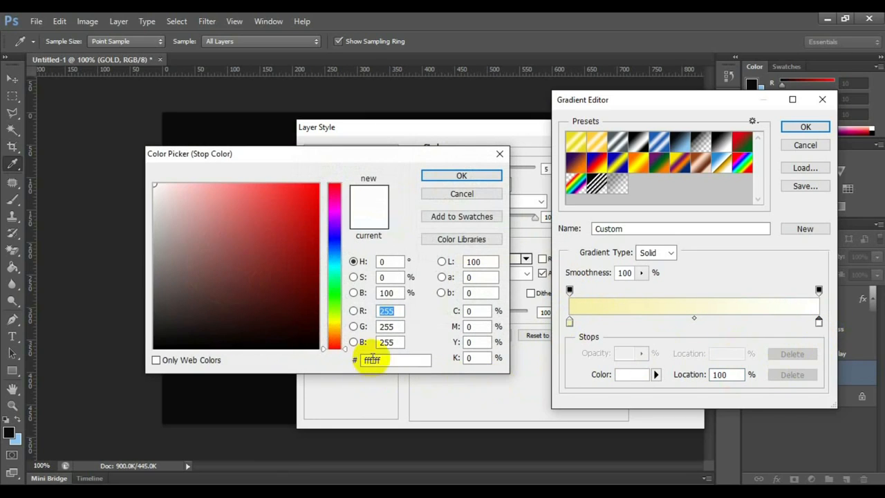
{"action": "double_click", "coordinate": [367, 360]}
{"action": "type", "text": "C"}
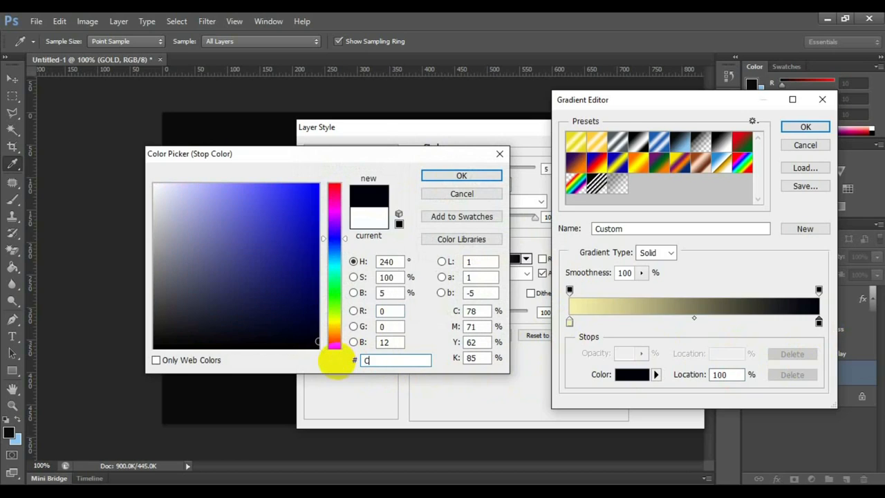
{"action": "type", "text": "1AC"}
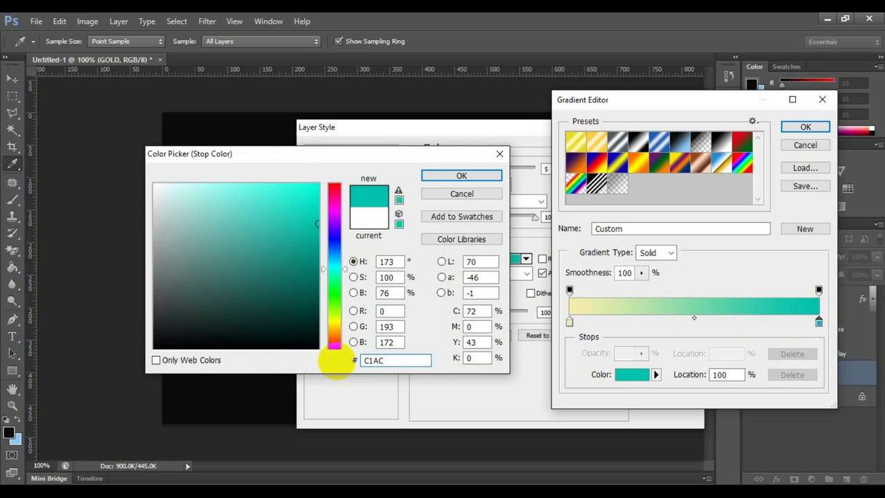
{"action": "type", "text": "51"}
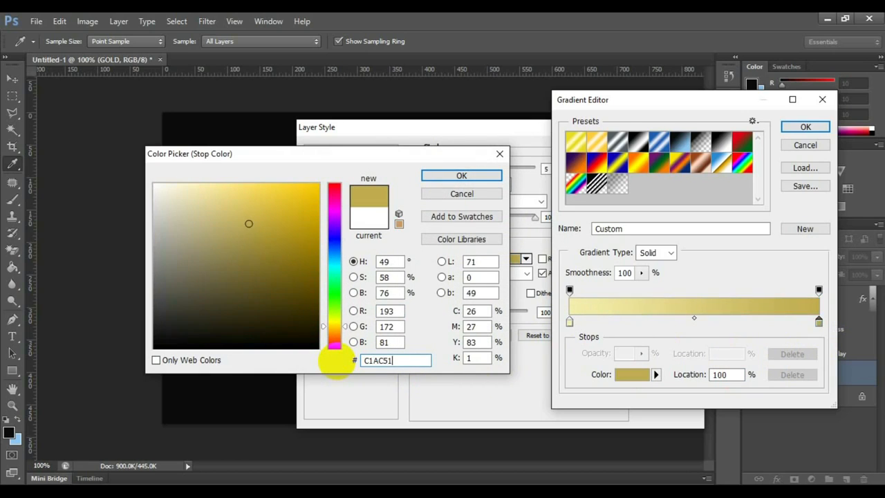
{"action": "left_click", "coordinate": [477, 181]}
{"action": "left_click", "coordinate": [802, 125]}
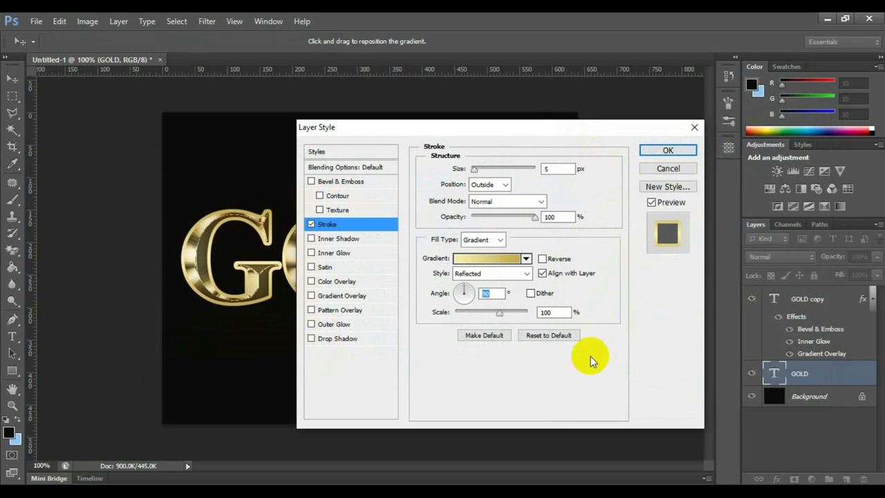
- Add Bevel & Emboss to the GOLD layer with Stroke Emboss style, Chisel Hard technique, 201% depth and 5 px size
{"action": "left_click", "coordinate": [348, 183]}
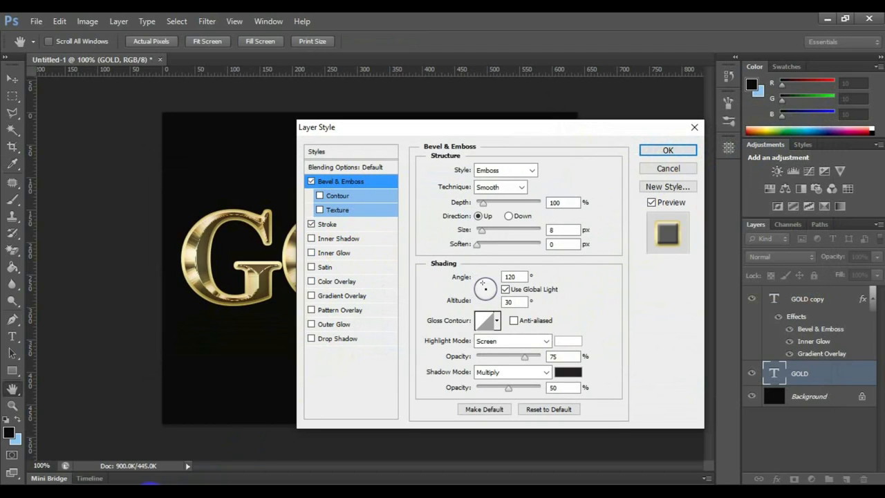
{"action": "left_click", "coordinate": [533, 172]}
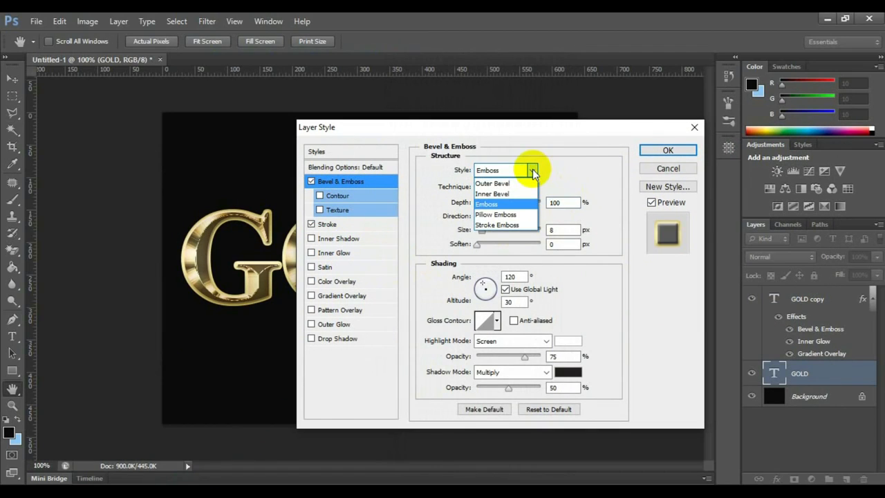
{"action": "left_click", "coordinate": [501, 224]}
{"action": "left_click", "coordinate": [521, 188]}
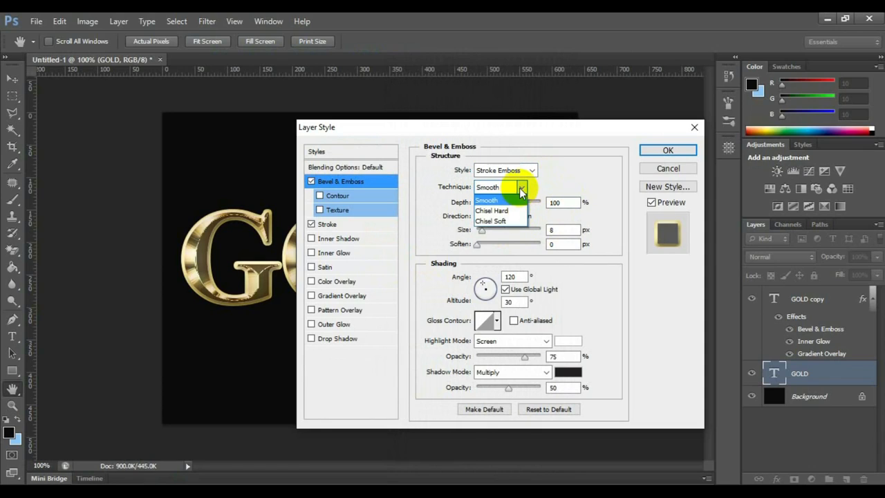
{"action": "left_click", "coordinate": [507, 206]}
{"action": "type", "text": "201"}
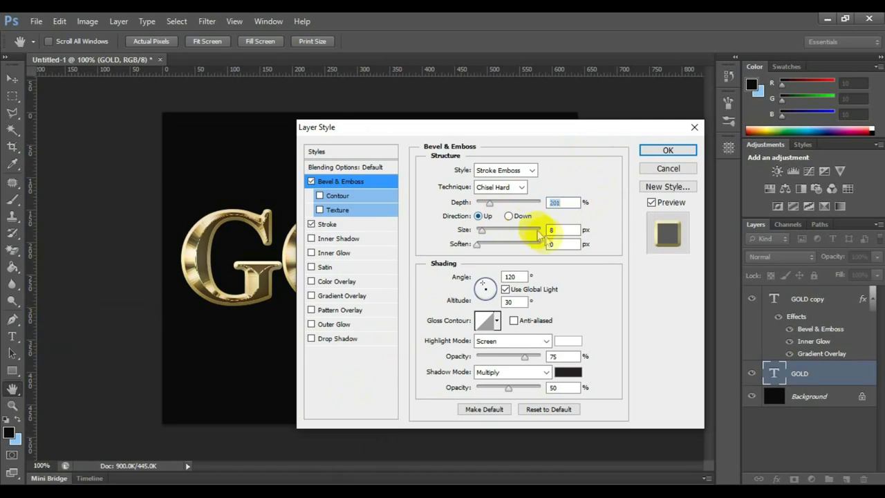
{"action": "double_click", "coordinate": [561, 230]}
{"action": "type", "text": "5"}
{"action": "double_click", "coordinate": [560, 245]}
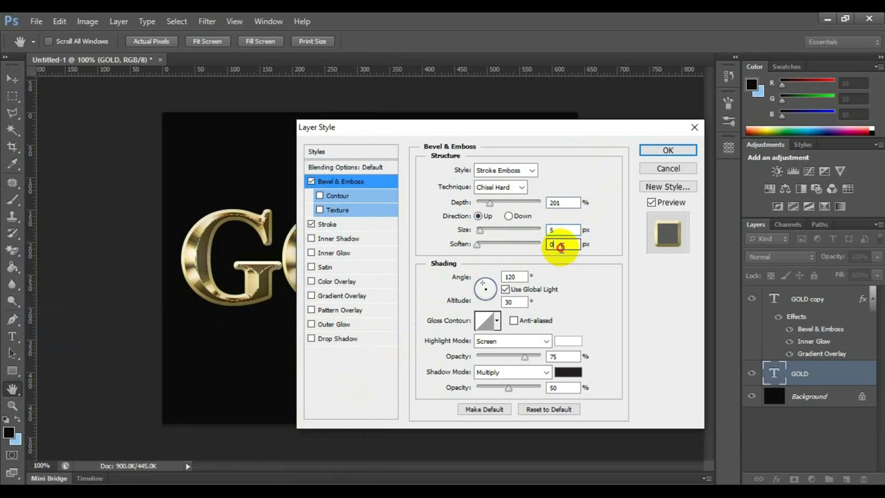
- Apply the Ring - Double gloss contour to the stroke emboss and set its shadow opacity to 75%
{"action": "left_click", "coordinate": [516, 276]}
{"action": "left_click", "coordinate": [521, 302]}
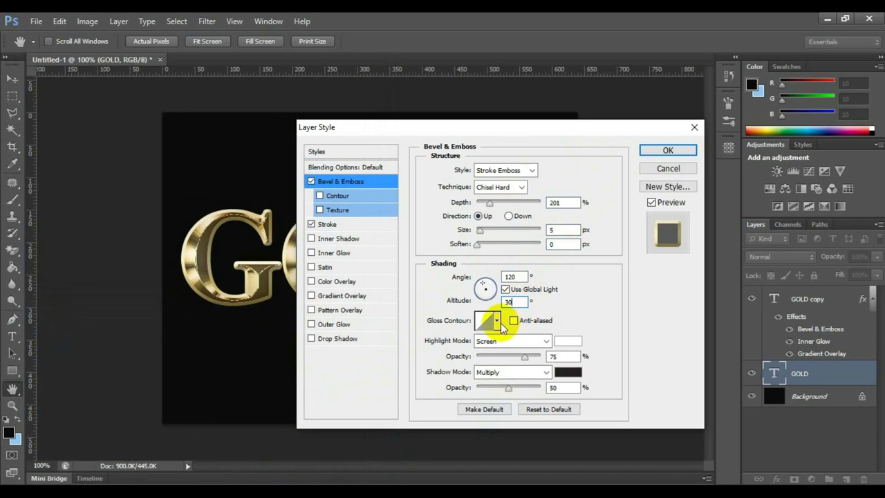
{"action": "left_click", "coordinate": [498, 323]}
{"action": "left_click", "coordinate": [466, 372]}
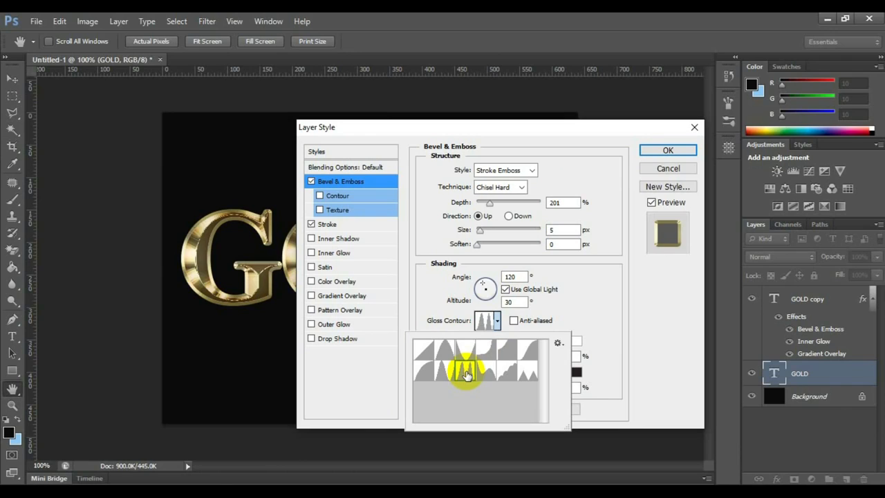
{"action": "left_click", "coordinate": [602, 307]}
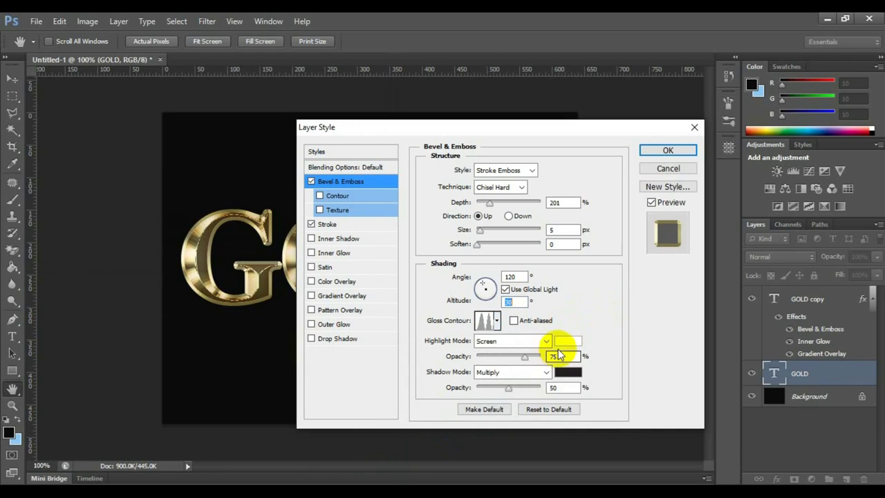
{"action": "left_click", "coordinate": [550, 388]}
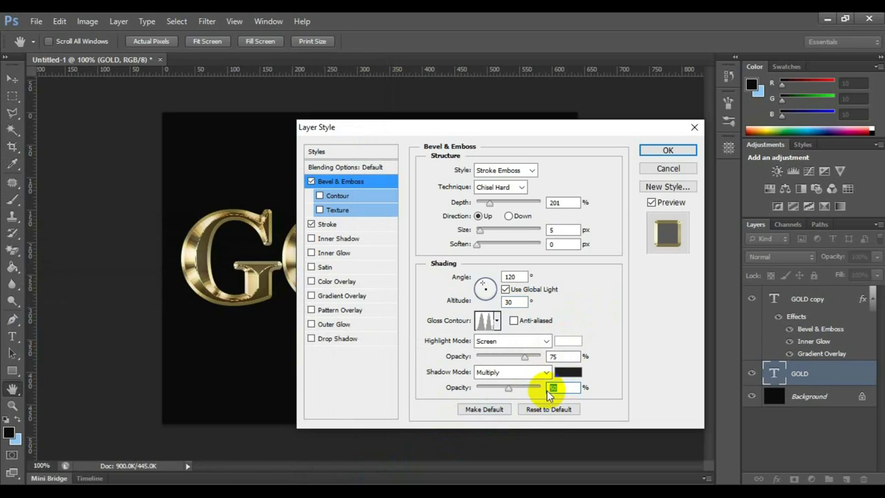
{"action": "type", "text": "75"}
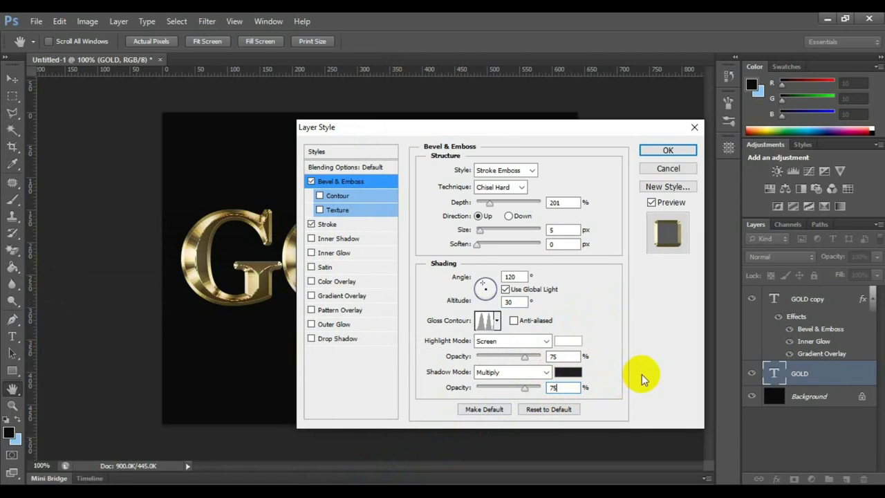
- Enable the stroke emboss's Contour and add an Outer Glow with Screen blend mode and 50% opacity
{"action": "left_click", "coordinate": [337, 197]}
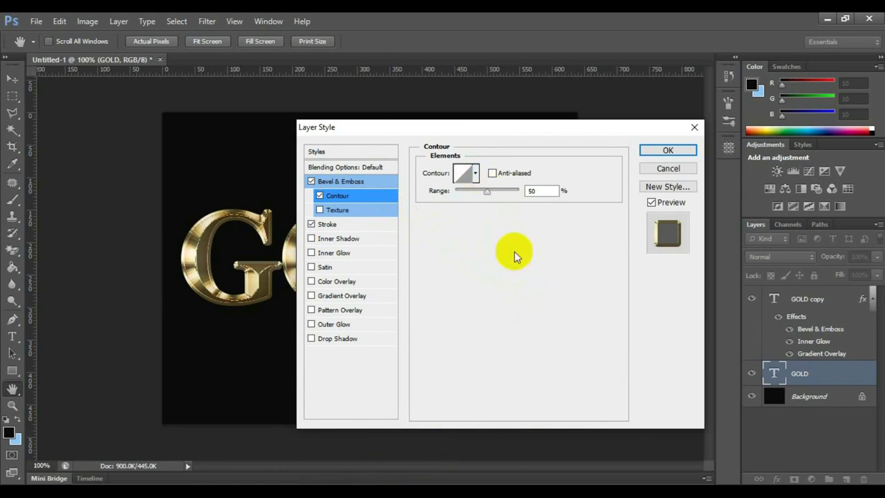
{"action": "left_click", "coordinate": [329, 324]}
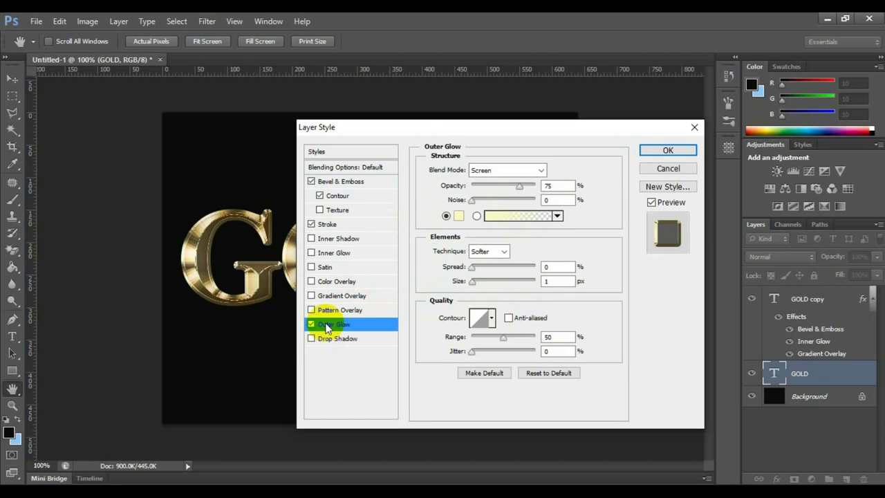
{"action": "left_click", "coordinate": [505, 172]}
{"action": "left_click", "coordinate": [505, 172]}
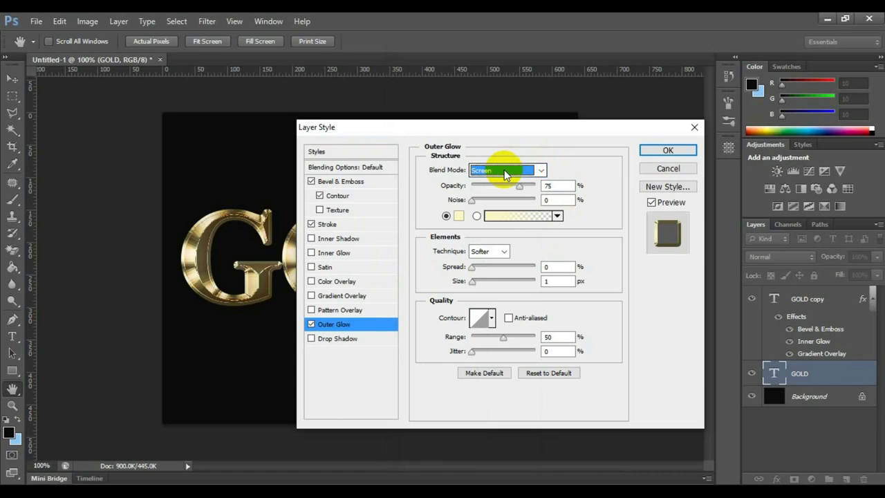
{"action": "left_click", "coordinate": [556, 185]}
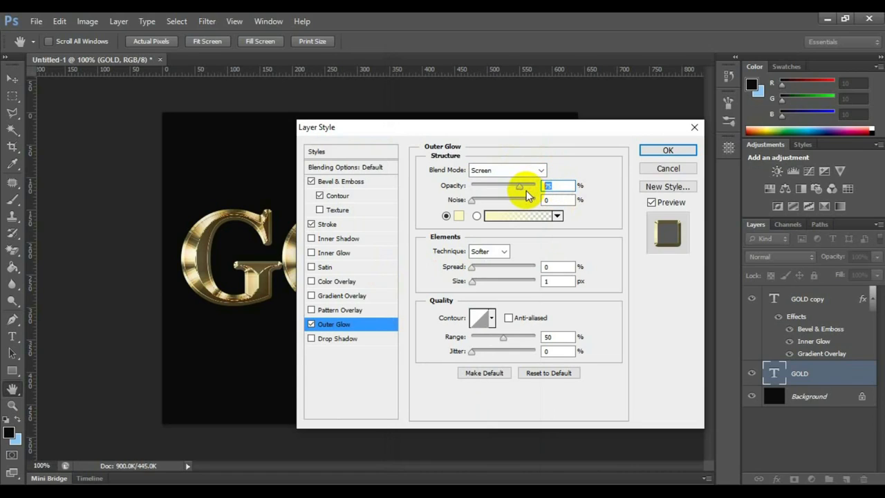
{"action": "type", "text": "50"}
- Set the Outer Glow colour to R 183, G 145, B 79
{"action": "left_click", "coordinate": [458, 217]}
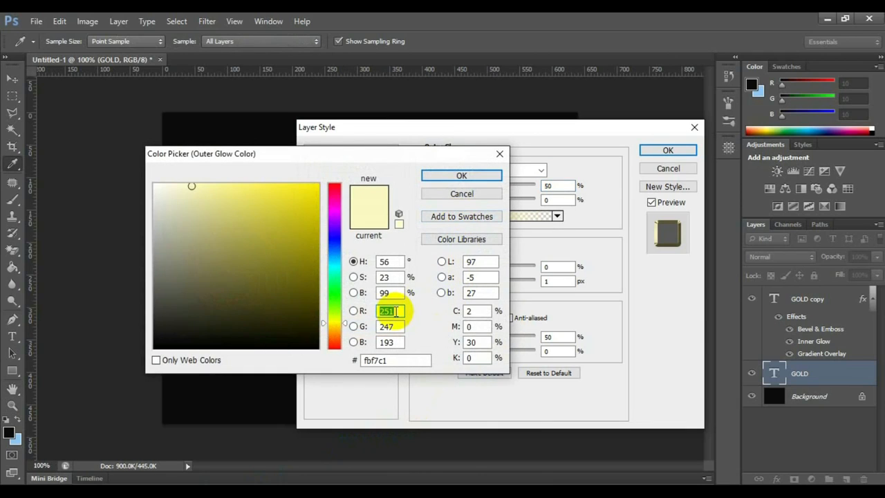
{"action": "type", "text": "183"}
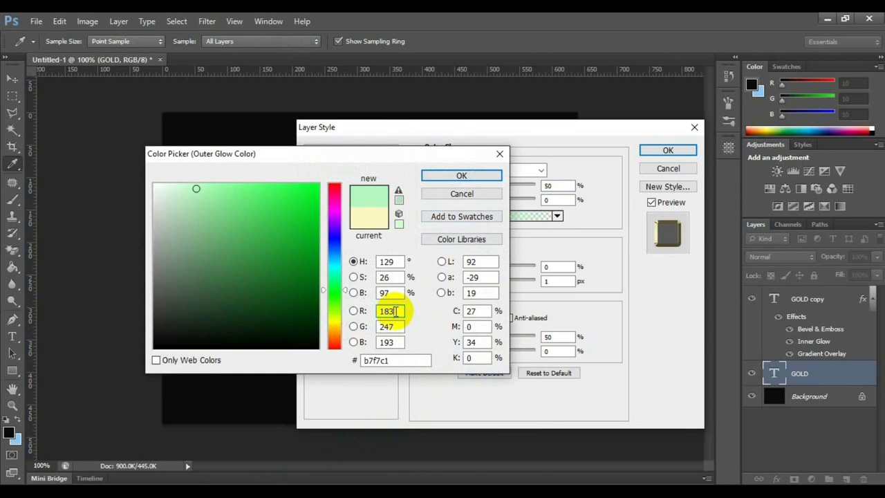
{"action": "key", "text": "Tab"}
{"action": "type", "text": "145"}
{"action": "key", "text": "Tab"}
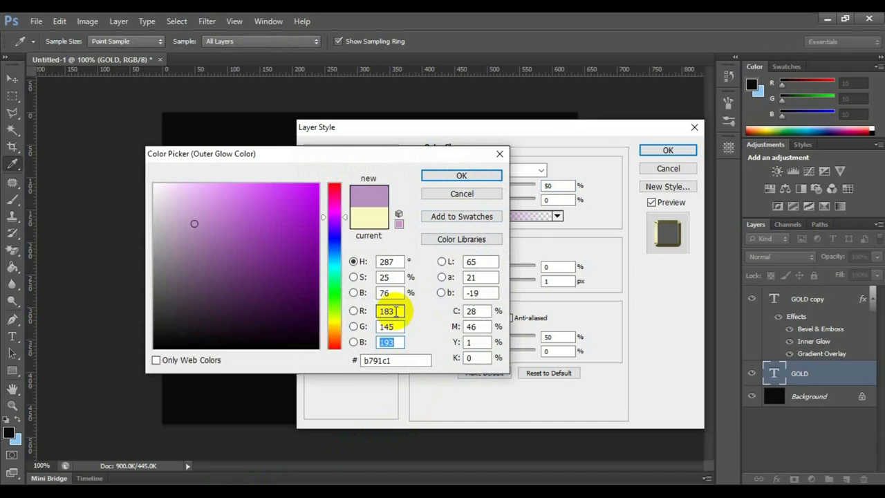
{"action": "type", "text": "79"}
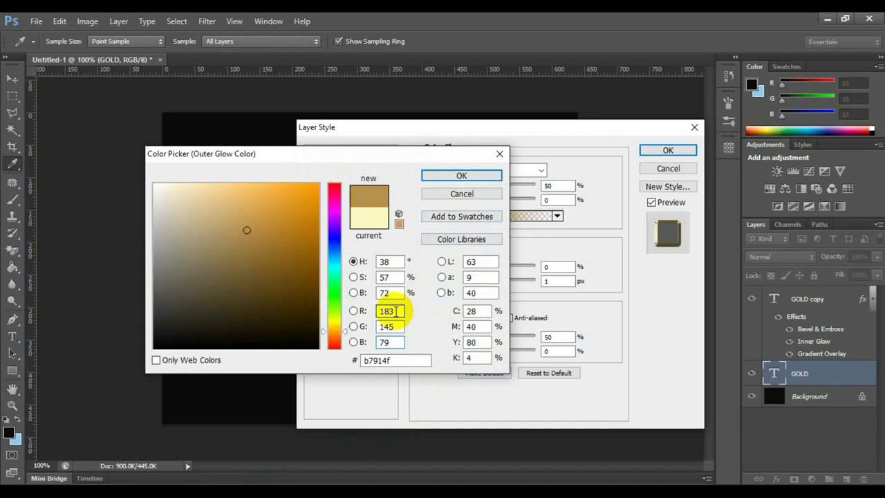
{"action": "left_click", "coordinate": [459, 176]}
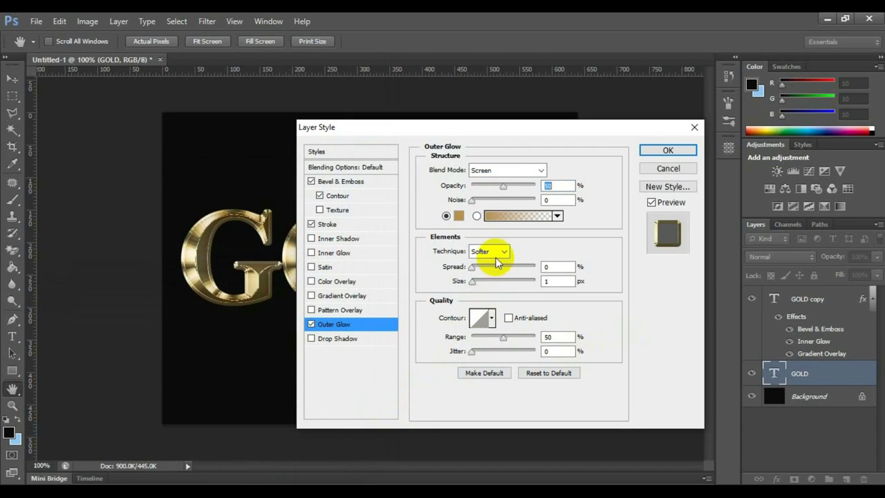
- Keep the Outer Glow technique at Softer, set its size to 29 px and apply the GOLD layer's styles
{"action": "left_click", "coordinate": [495, 253]}
{"action": "left_click", "coordinate": [499, 260]}
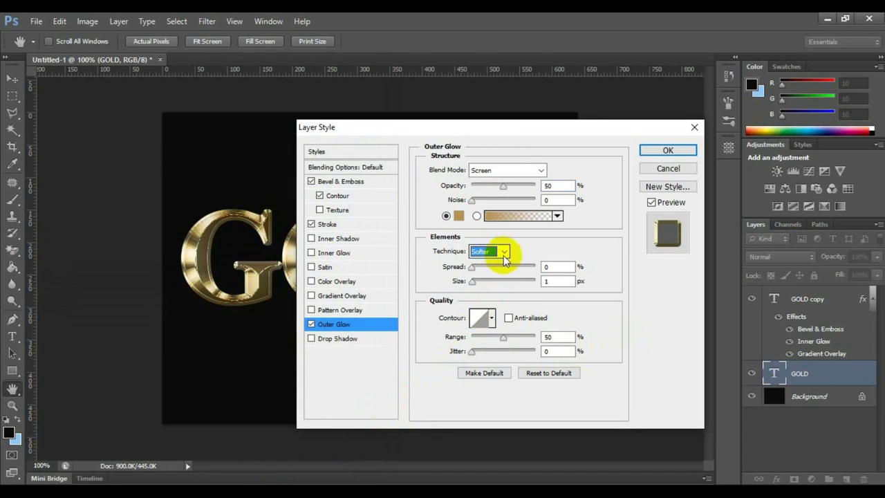
{"action": "left_click", "coordinate": [564, 269]}
{"action": "left_click_drag", "start_coordinate": [560, 283], "coordinate": [536, 284]}
{"action": "type", "text": "25"}
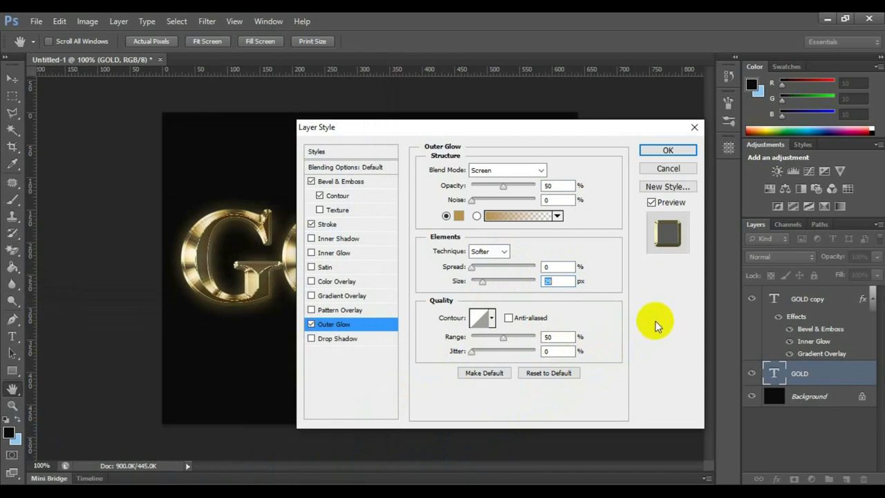
{"action": "left_click", "coordinate": [667, 150]}
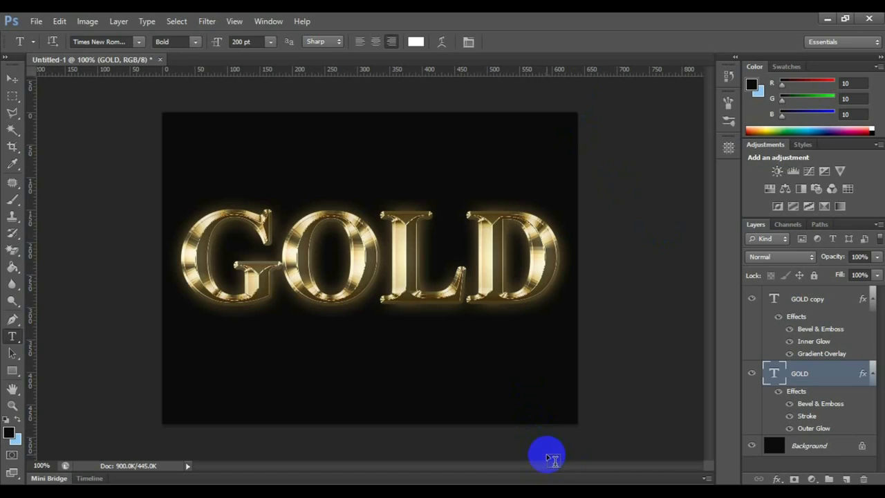
- Add a new layer above the GOLD copy layer and name it Sparkles
{"action": "key", "text": "v"}
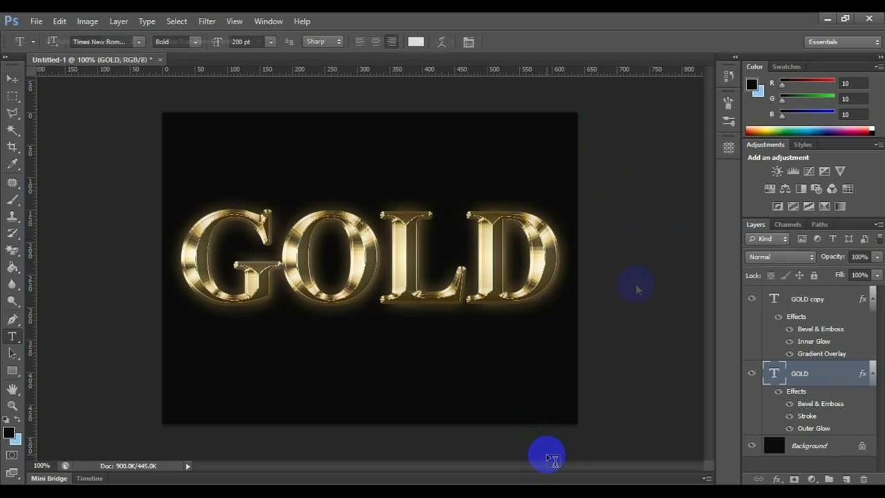
{"action": "left_click", "coordinate": [636, 285]}
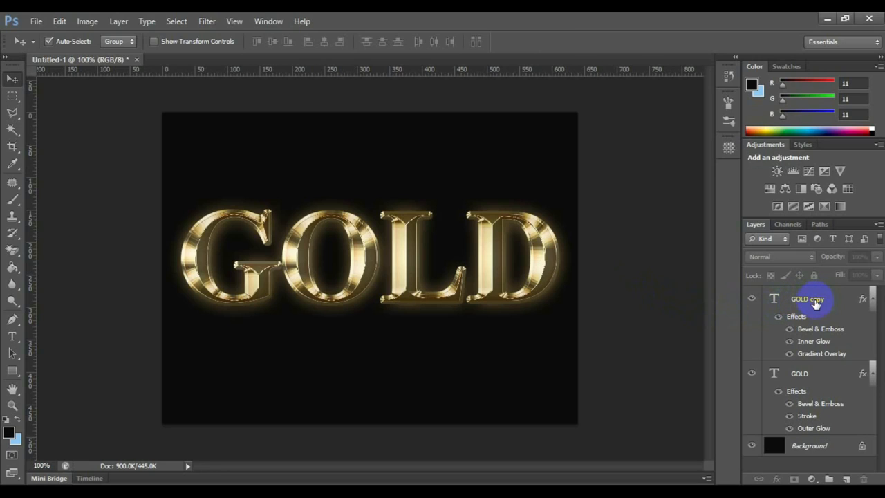
{"action": "left_click", "coordinate": [816, 302]}
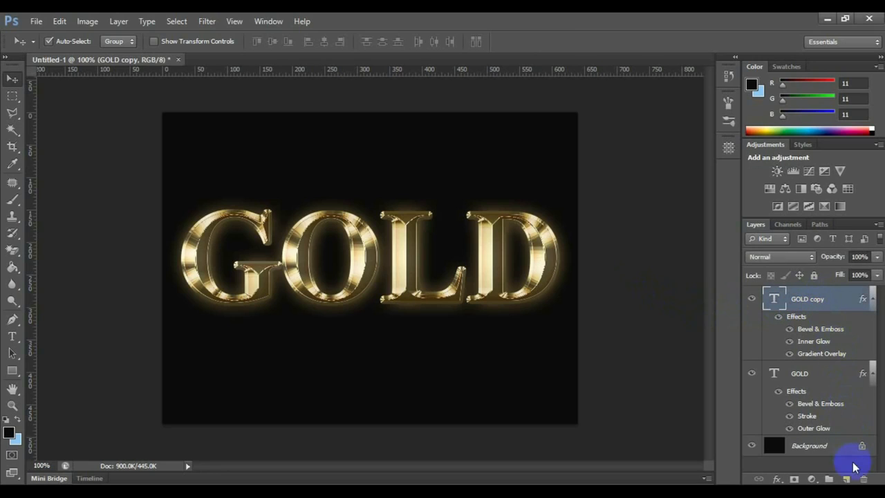
{"action": "left_click", "coordinate": [846, 479]}
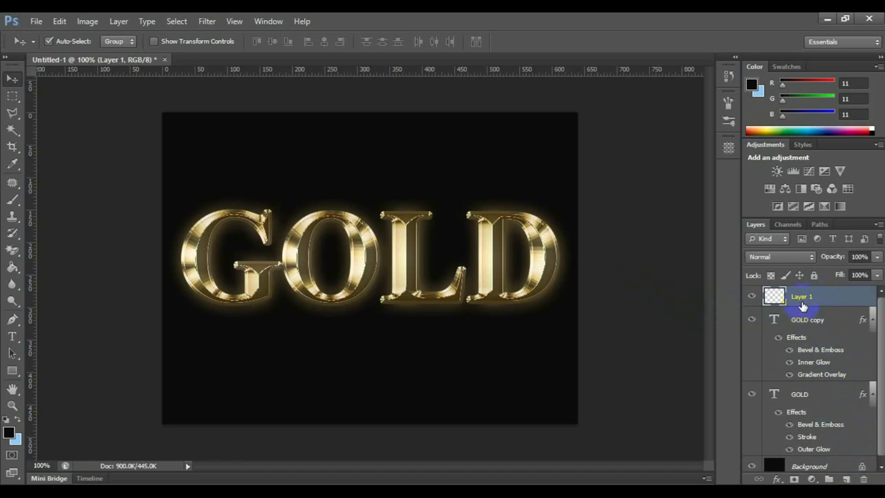
{"action": "double_click", "coordinate": [803, 296]}
{"action": "type", "text": "st"}
{"action": "key", "text": "BackSpace"}
{"action": "key", "text": "BackSpace"}
{"action": "key", "text": "Return"}
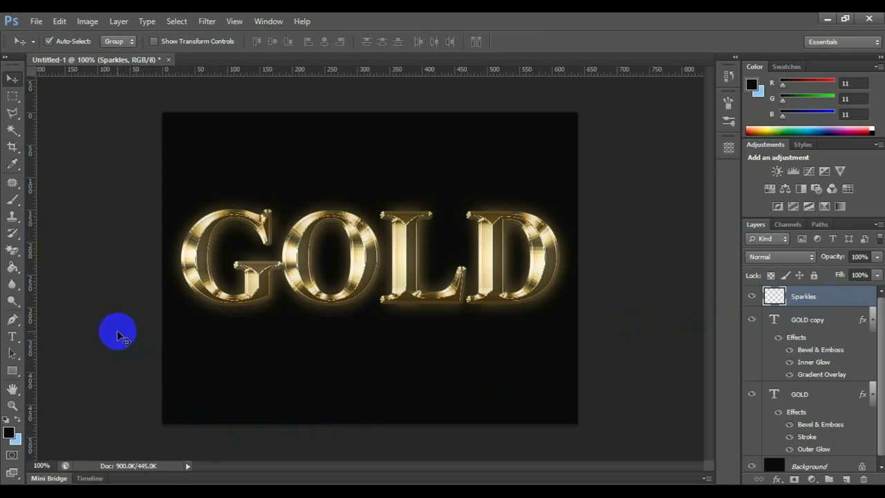
- Append the Assorted Brushes set to the Brush tool's presets
{"action": "left_click", "coordinate": [13, 201]}
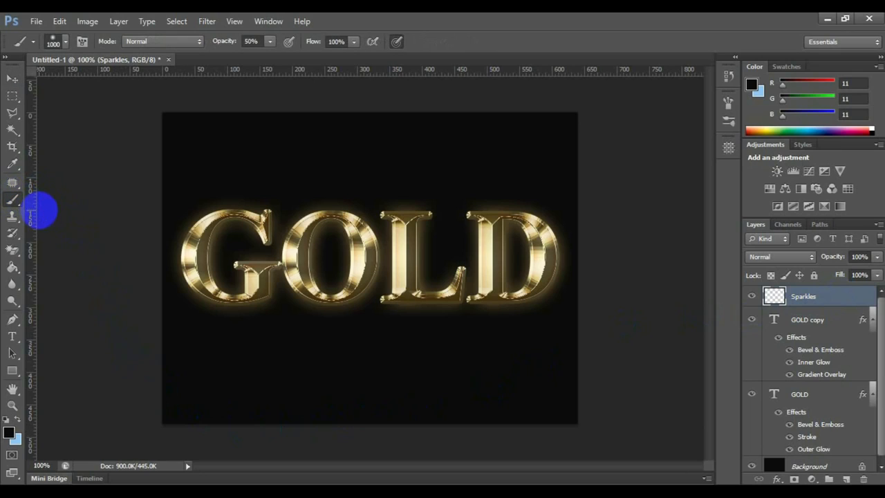
{"action": "left_click", "coordinate": [65, 41]}
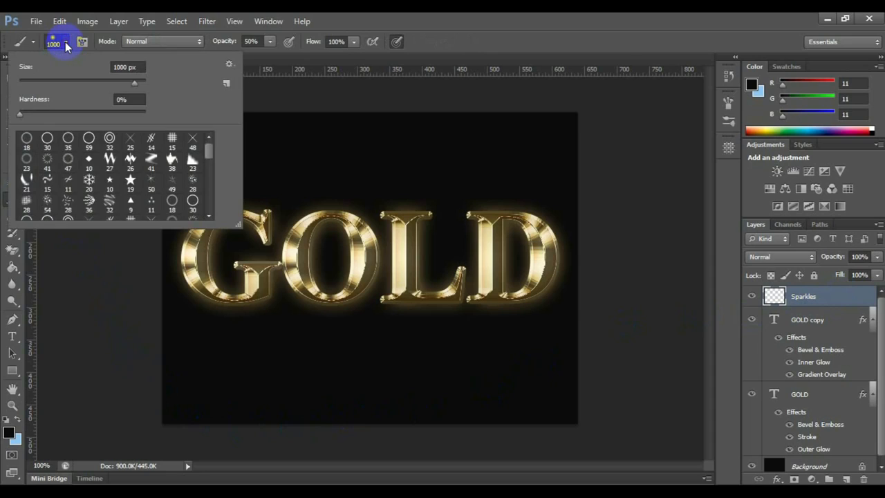
{"action": "left_click", "coordinate": [228, 69]}
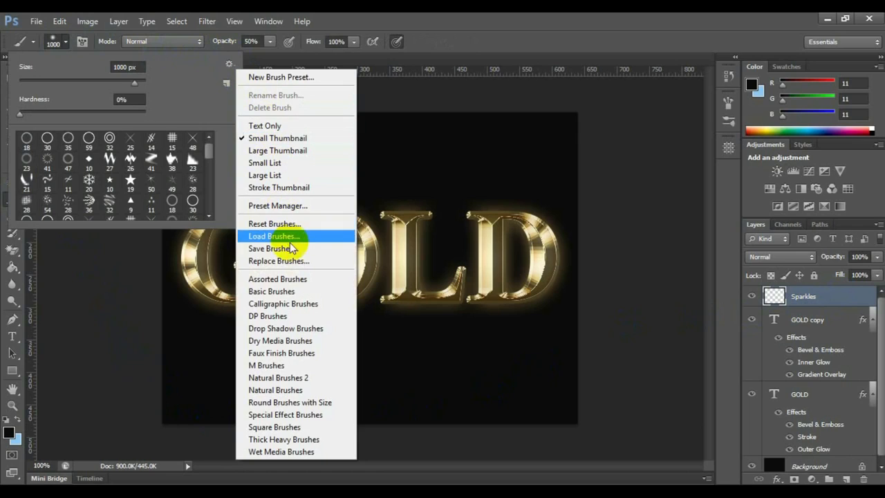
{"action": "left_click", "coordinate": [296, 278]}
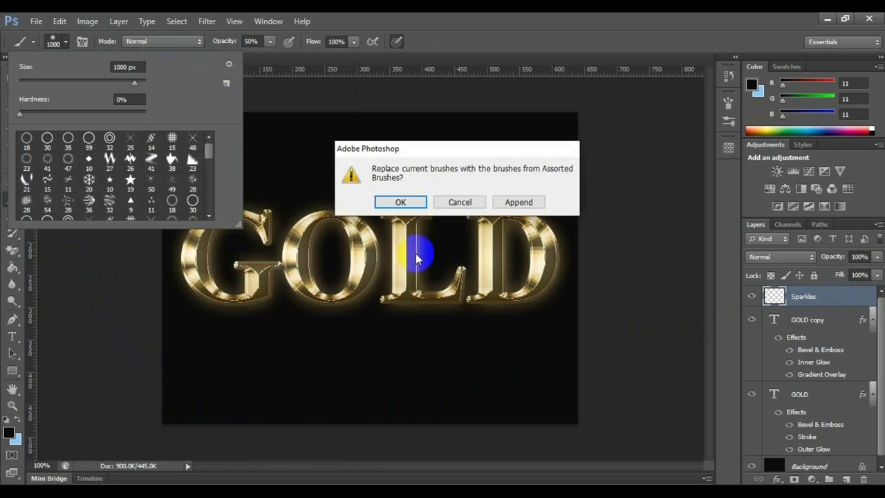
{"action": "left_click", "coordinate": [513, 206]}
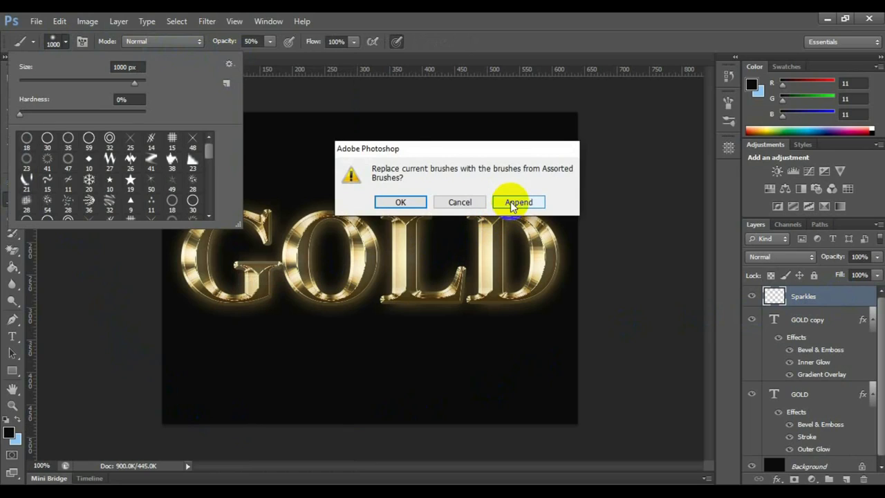
- Choose the 48 px diagonal cross-shaped sparkle brush tip for the Brush tool
{"action": "left_click", "coordinate": [196, 142]}
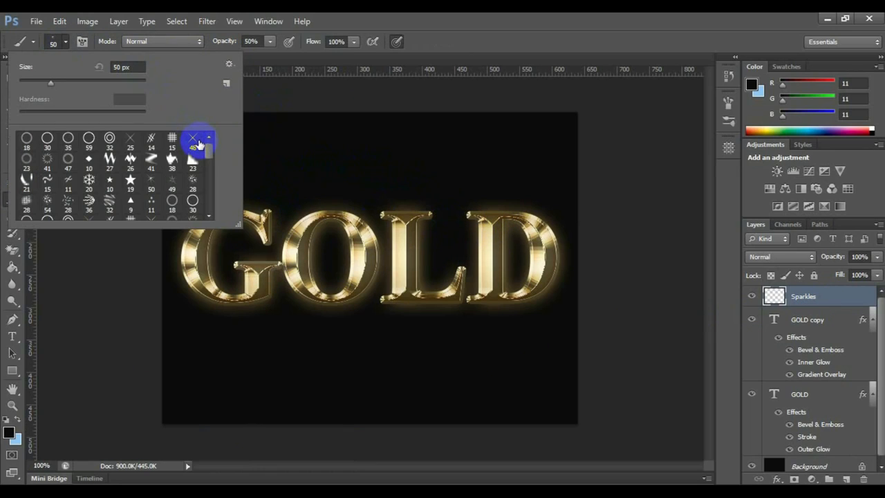
{"action": "left_click", "coordinate": [194, 142]}
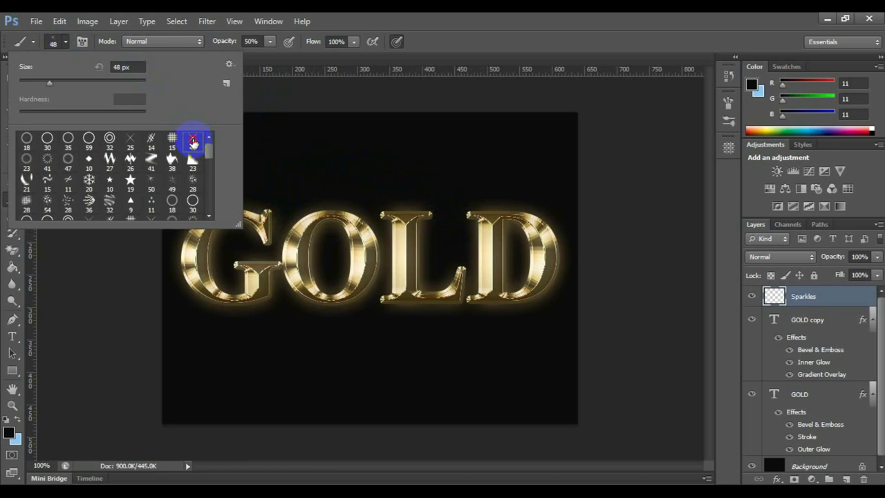
{"action": "left_click", "coordinate": [142, 70]}
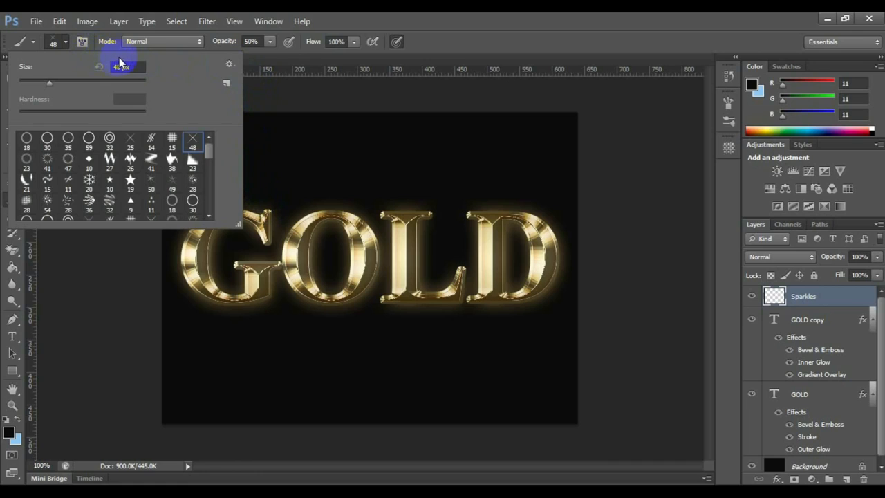
{"action": "left_click", "coordinate": [67, 42]}
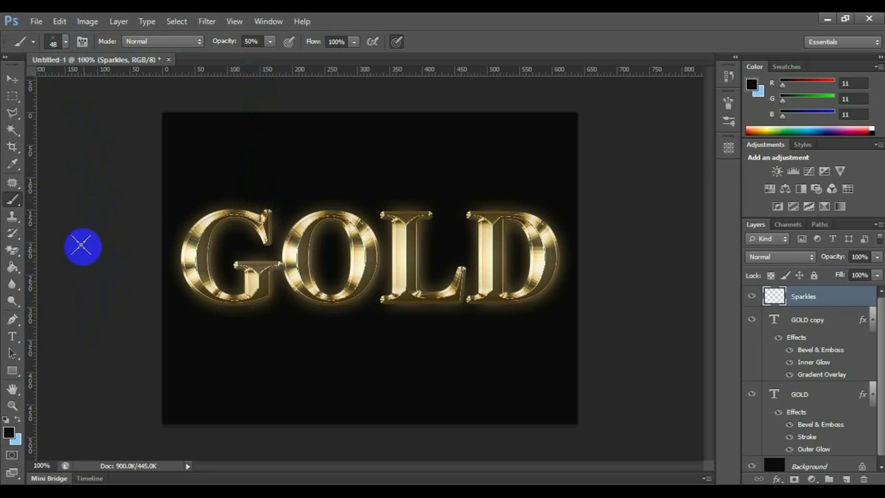
- Sample a pale cream gold from the bright inner edge of the letter O as the foreground colour
{"action": "left_click", "coordinate": [13, 163]}
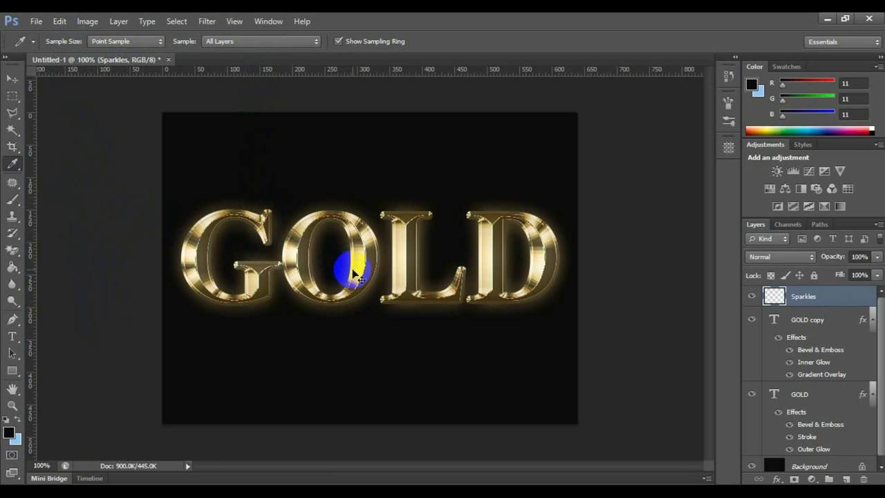
{"action": "key", "text": "ctrl+plus"}
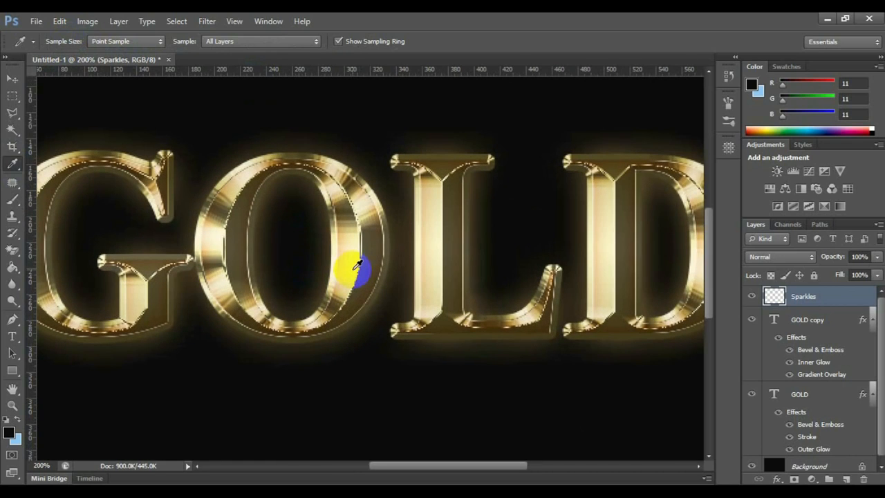
{"action": "mouse_move", "coordinate": [357, 265]}
{"action": "left_mouse_down"}
{"action": "mouse_move", "coordinate": [324, 263]}
{"action": "mouse_move", "coordinate": [368, 265]}
{"action": "mouse_move", "coordinate": [384, 299]}
{"action": "mouse_move", "coordinate": [371, 260]}
{"action": "mouse_move", "coordinate": [354, 255]}
{"action": "left_mouse_up"}
{"action": "left_click", "coordinate": [347, 266]}
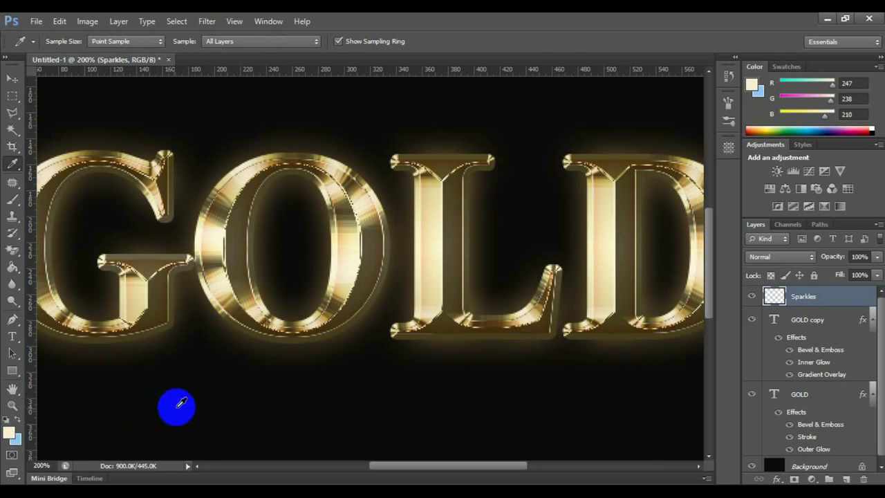
- Stamp single sparkles with the Brush tool on the shiny corner tips of the letters G, L and D
{"action": "left_click", "coordinate": [12, 199]}
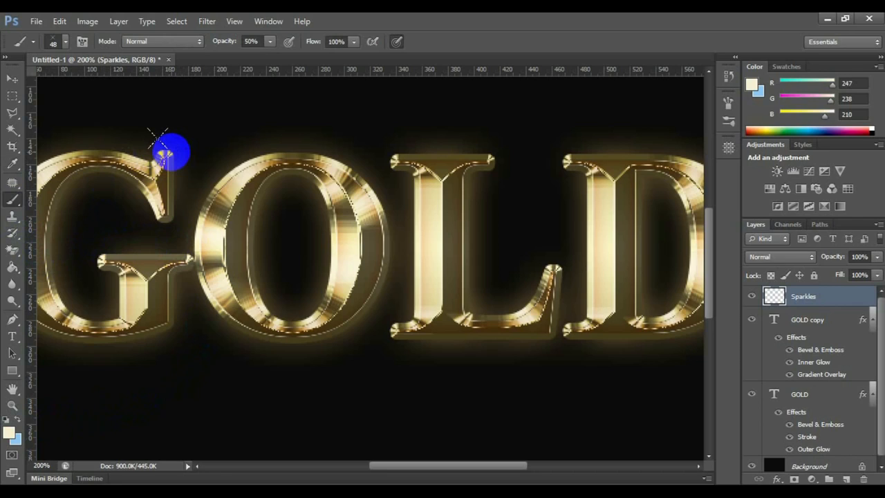
{"action": "left_click", "coordinate": [170, 150]}
{"action": "left_click", "coordinate": [100, 261]}
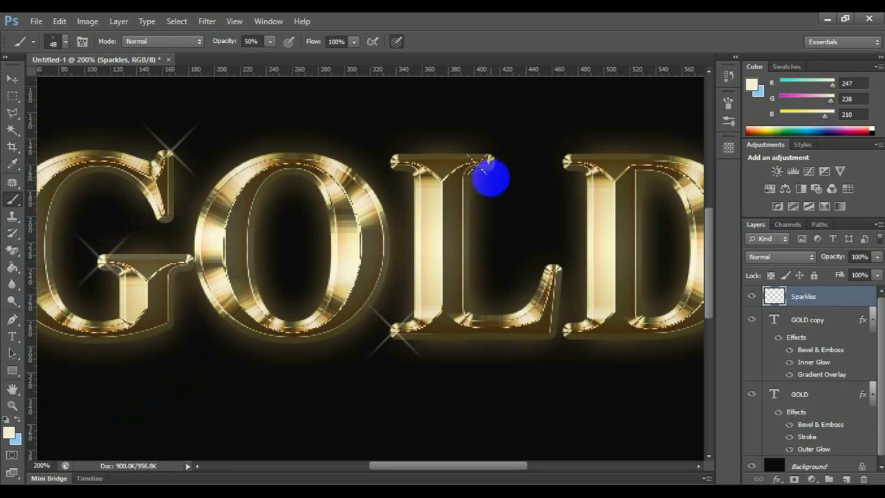
{"action": "left_click", "coordinate": [392, 161]}
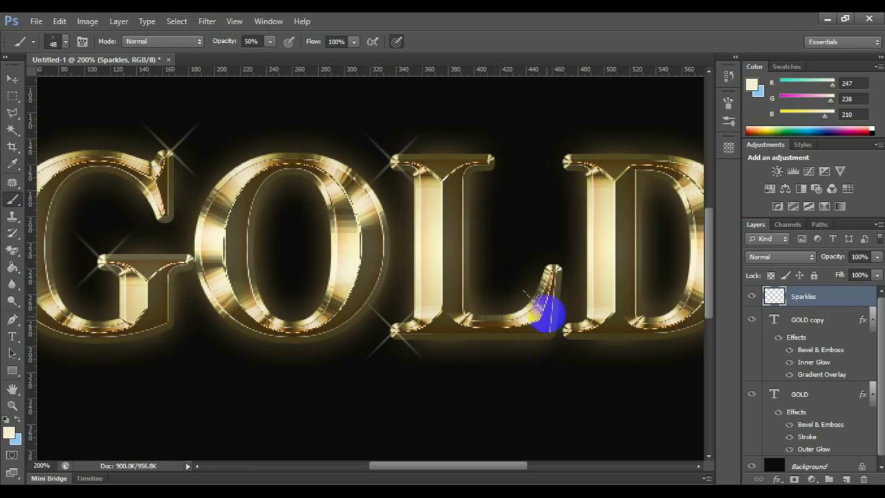
{"action": "left_click", "coordinate": [551, 269]}
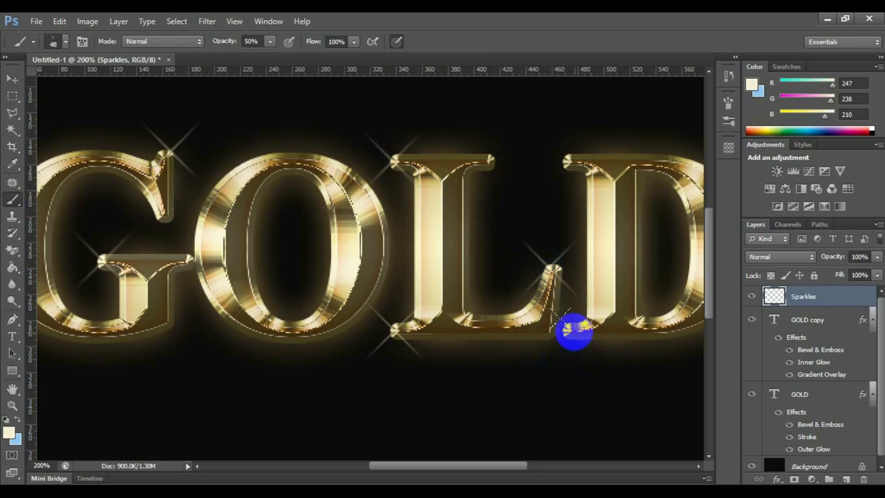
{"action": "left_click", "coordinate": [566, 329]}
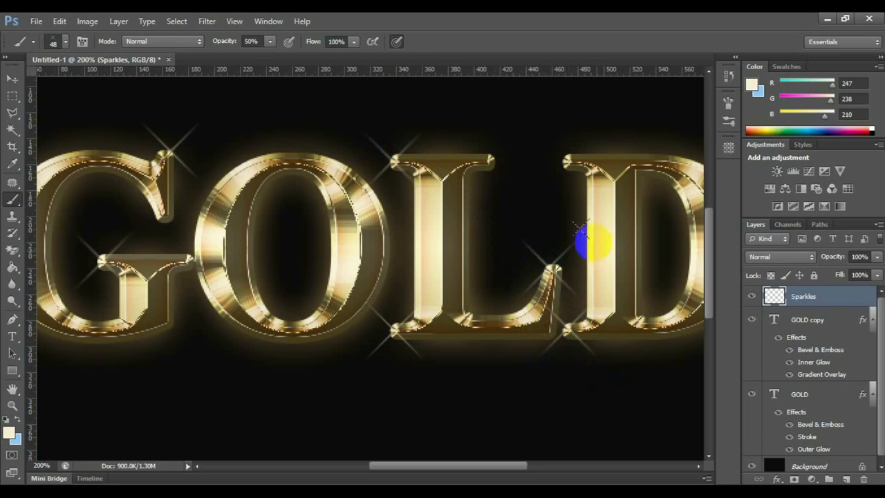
{"action": "left_click", "coordinate": [566, 162]}
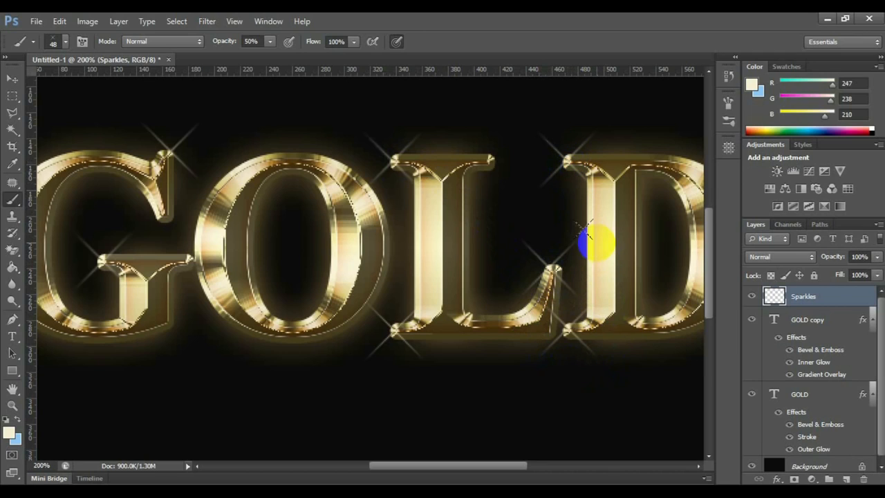
{"action": "key", "text": "ctrl+minus"}
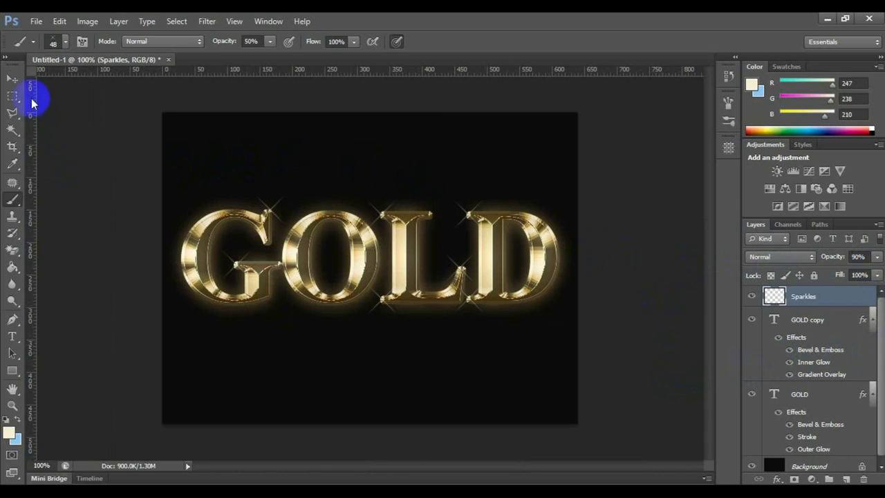
- Save the document to the Desktop in Photoshop format as Golden Star Text Effect
{"action": "left_click", "coordinate": [36, 21]}
{"action": "left_click", "coordinate": [90, 166]}
{"action": "left_click", "coordinate": [375, 291]}
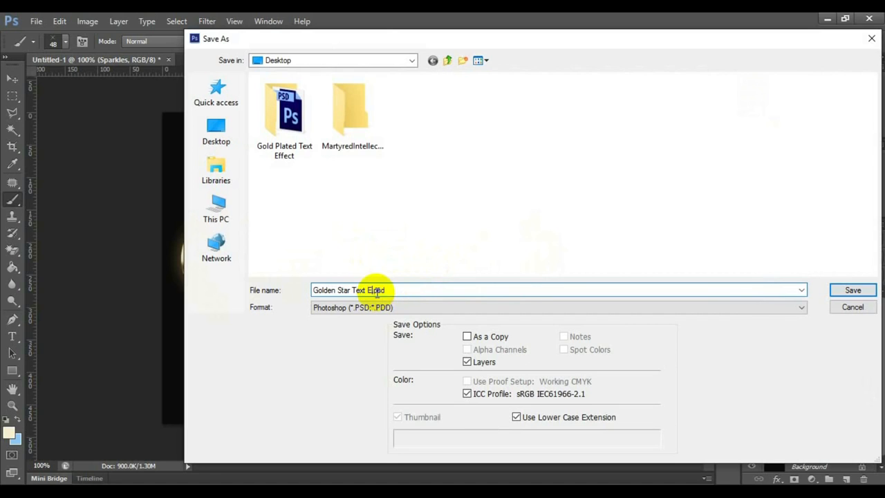
{"action": "key", "text": "Return"}
{"action": "left_click", "coordinate": [582, 154]}
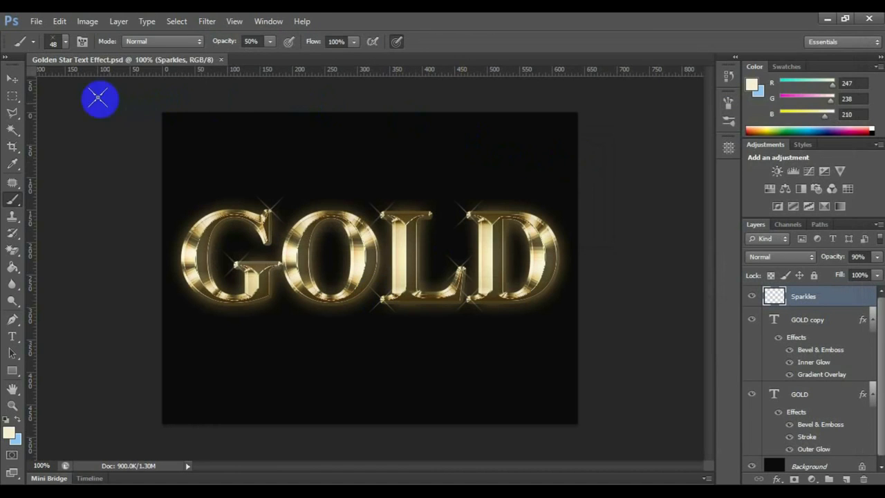
- Export the image for web as a JPEG High at 1280 px width, saved to the Desktop as Golden-Star-Text-Effect.jpg
{"action": "left_click", "coordinate": [36, 21]}
{"action": "left_click", "coordinate": [69, 202]}
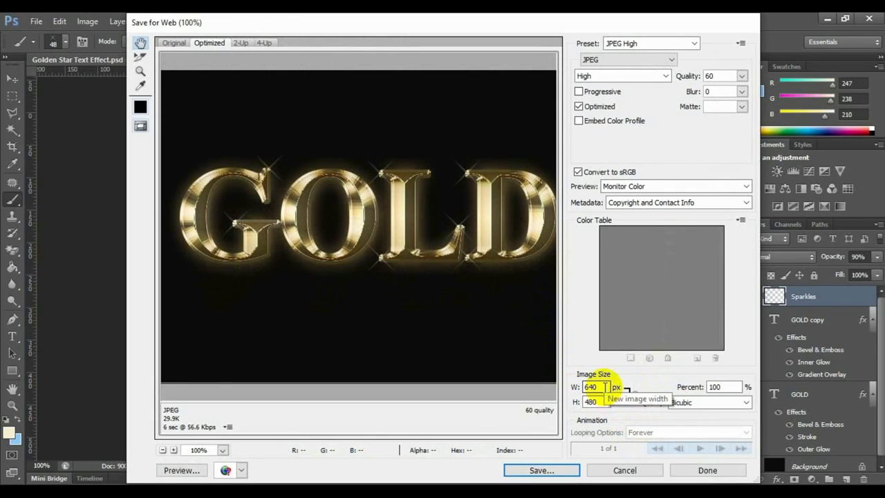
{"action": "left_click_drag", "start_coordinate": [614, 389], "coordinate": [559, 389]}
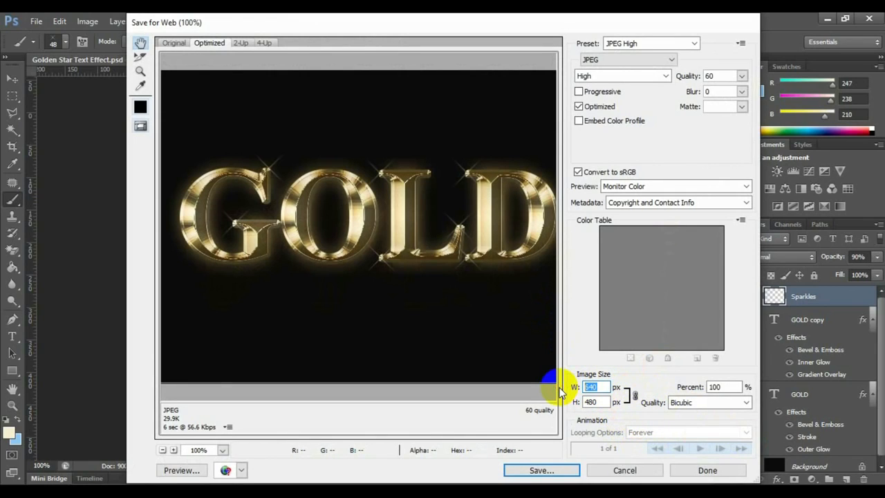
{"action": "type", "text": "1280"}
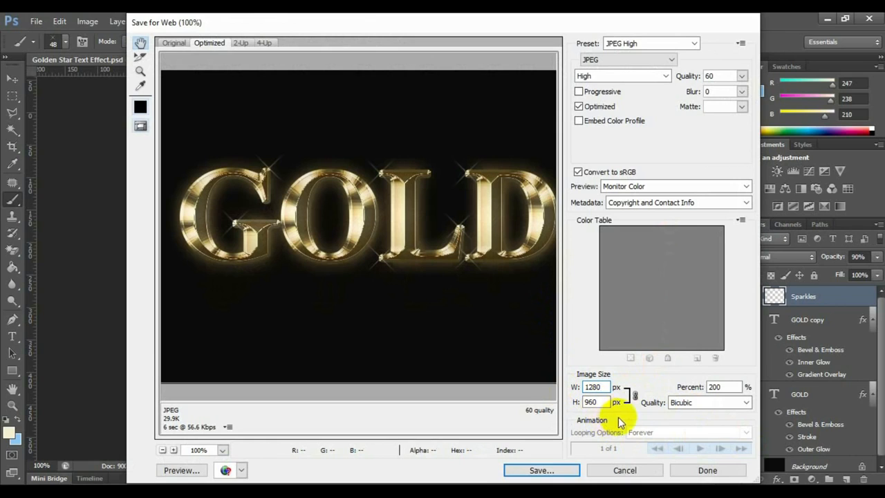
{"action": "left_click", "coordinate": [542, 470]}
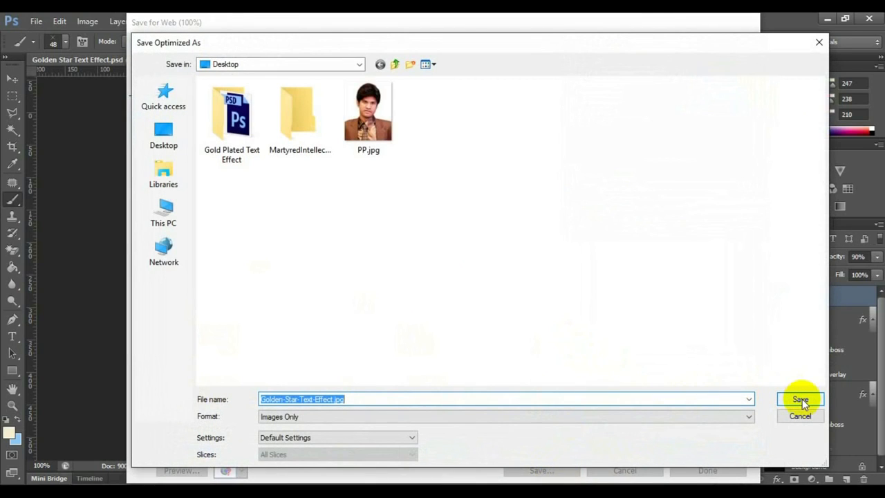
{"action": "left_click", "coordinate": [800, 400]}
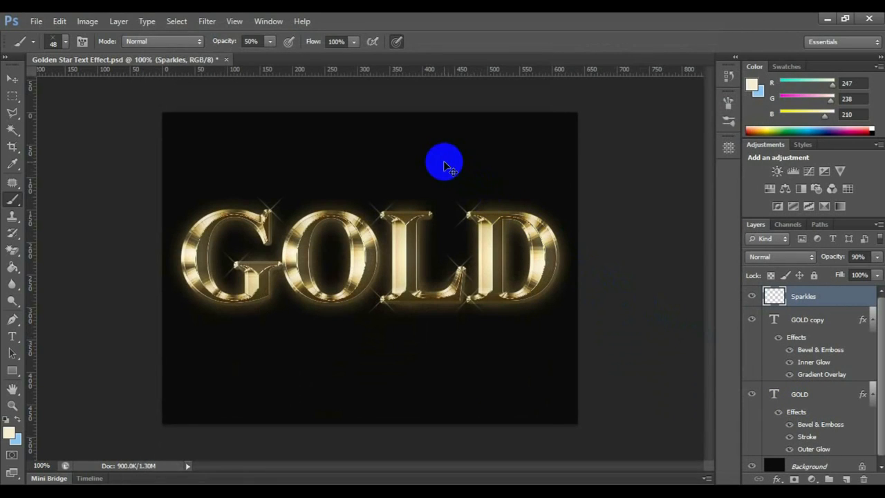